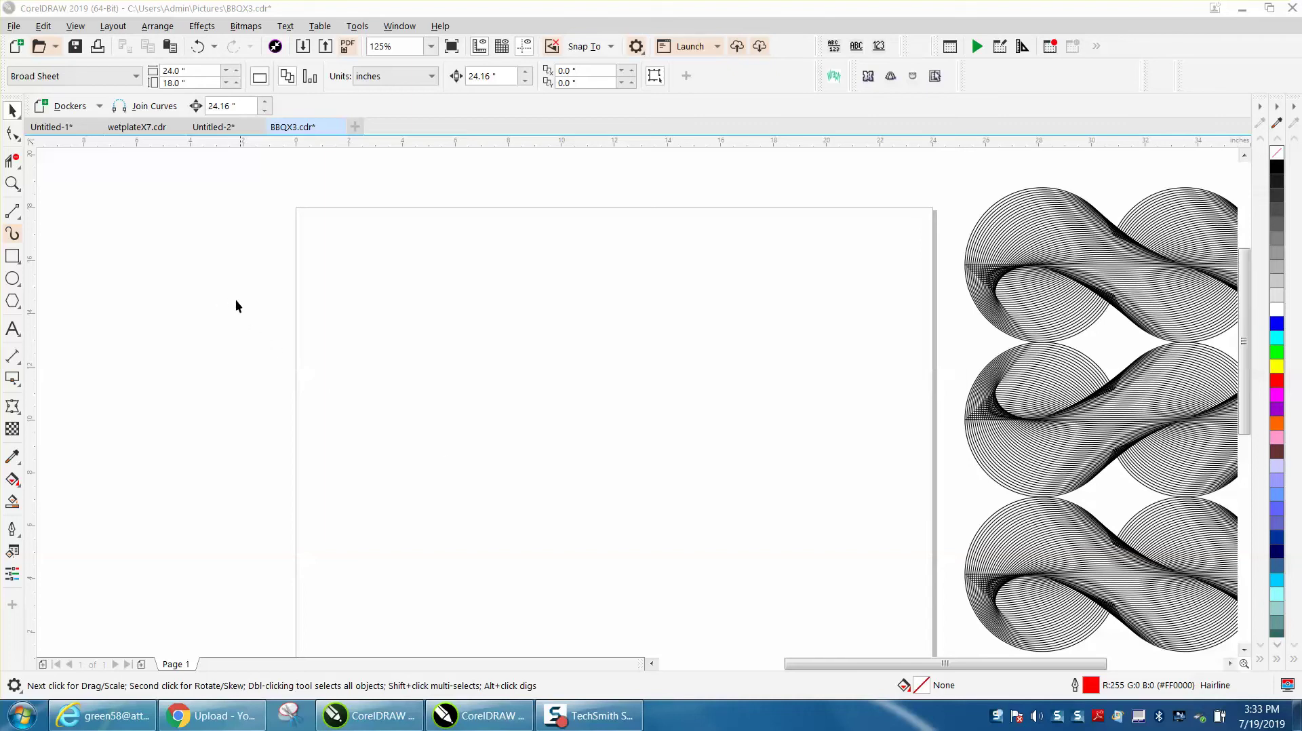
Draw a circle on the left of the page and a wider, flatter ellipse to its right
{"action": "left_click", "coordinate": [21, 289]}
{"action": "left_click", "coordinate": [52, 288]}
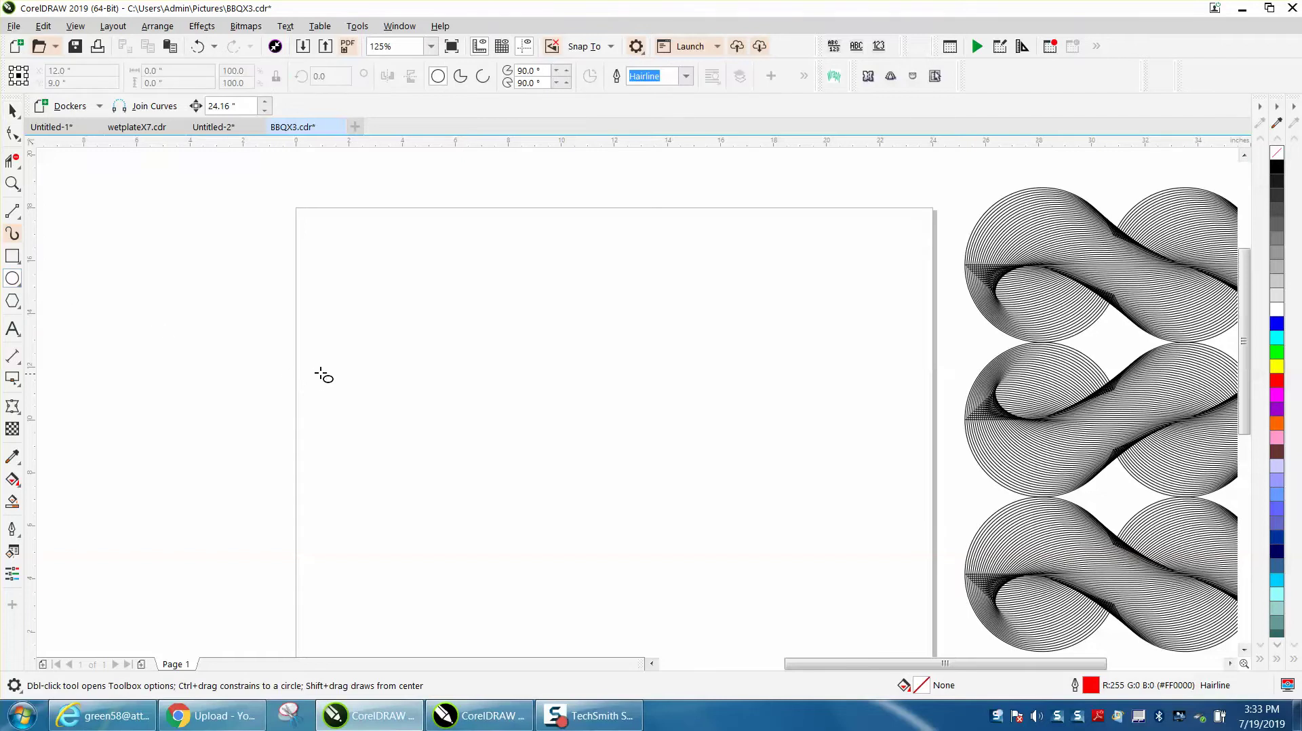
{"action": "left_click_drag", "start_coordinate": [438, 362], "coordinate": [328, 439]}
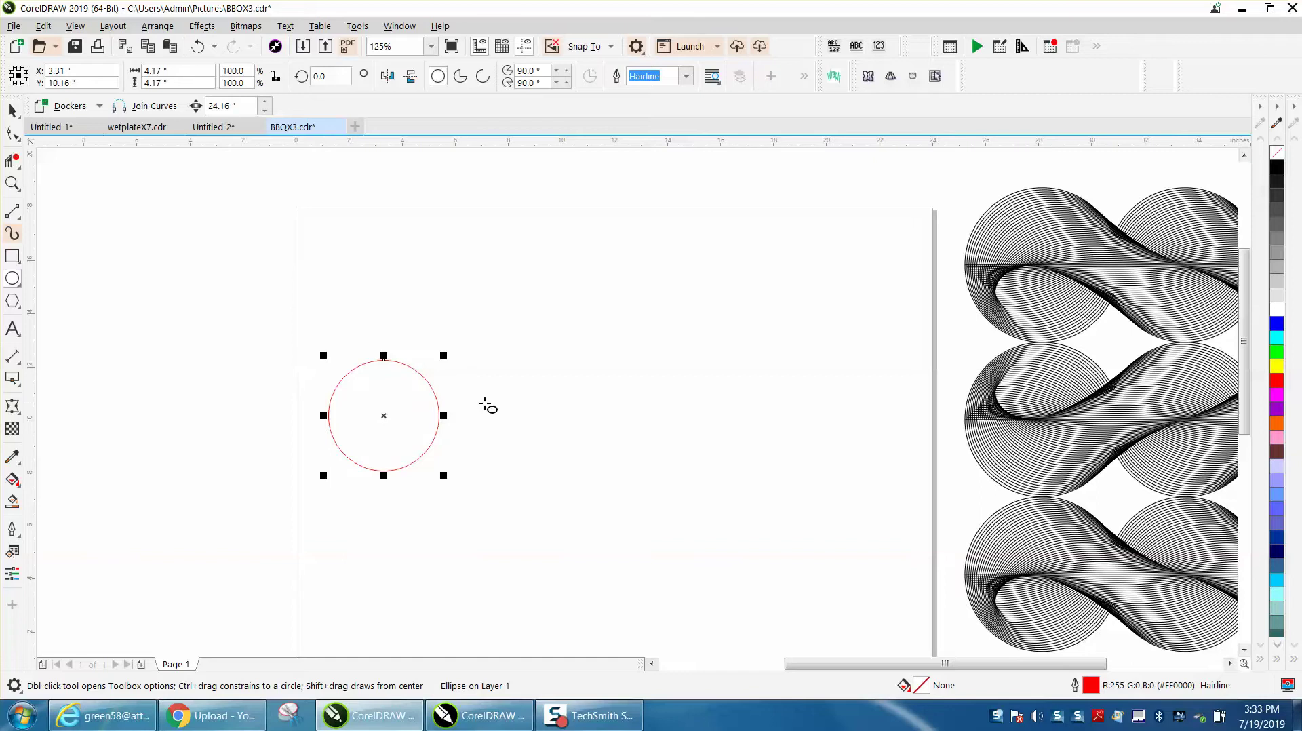
{"action": "left_click_drag", "start_coordinate": [837, 392], "coordinate": [719, 454]}
{"action": "key", "text": "space"}
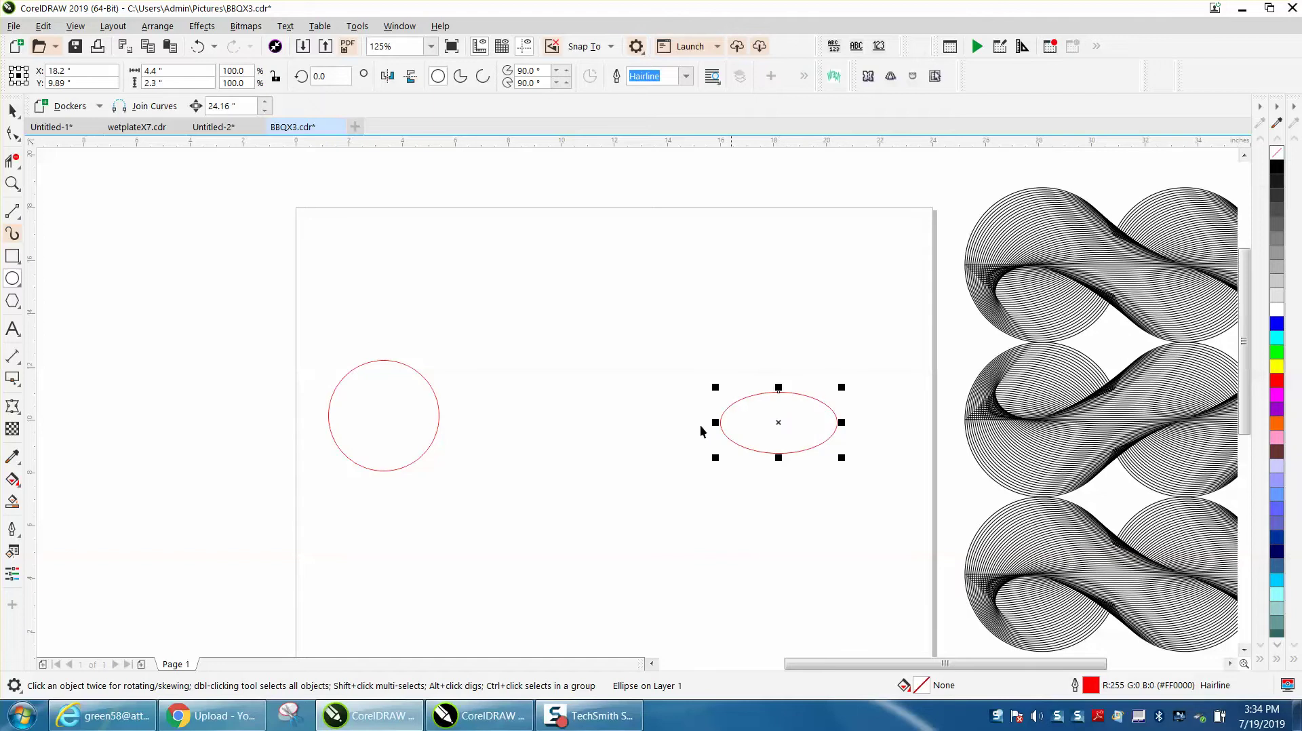
{"action": "left_click", "coordinate": [12, 110]}
Select the circle and ellipse together and align their centres (C, E)
{"action": "left_click_drag", "start_coordinate": [207, 302], "coordinate": [737, 485]}
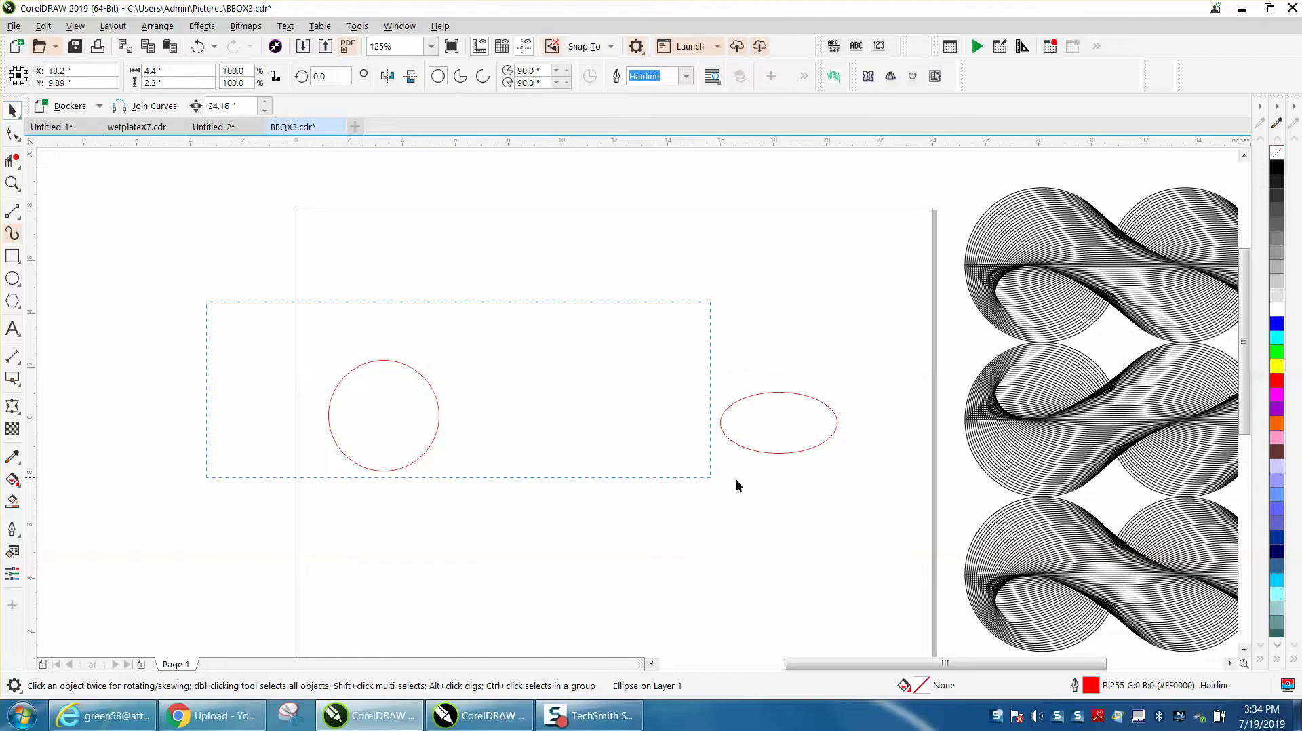
{"action": "left_click_drag", "start_coordinate": [876, 509], "coordinate": [876, 510]}
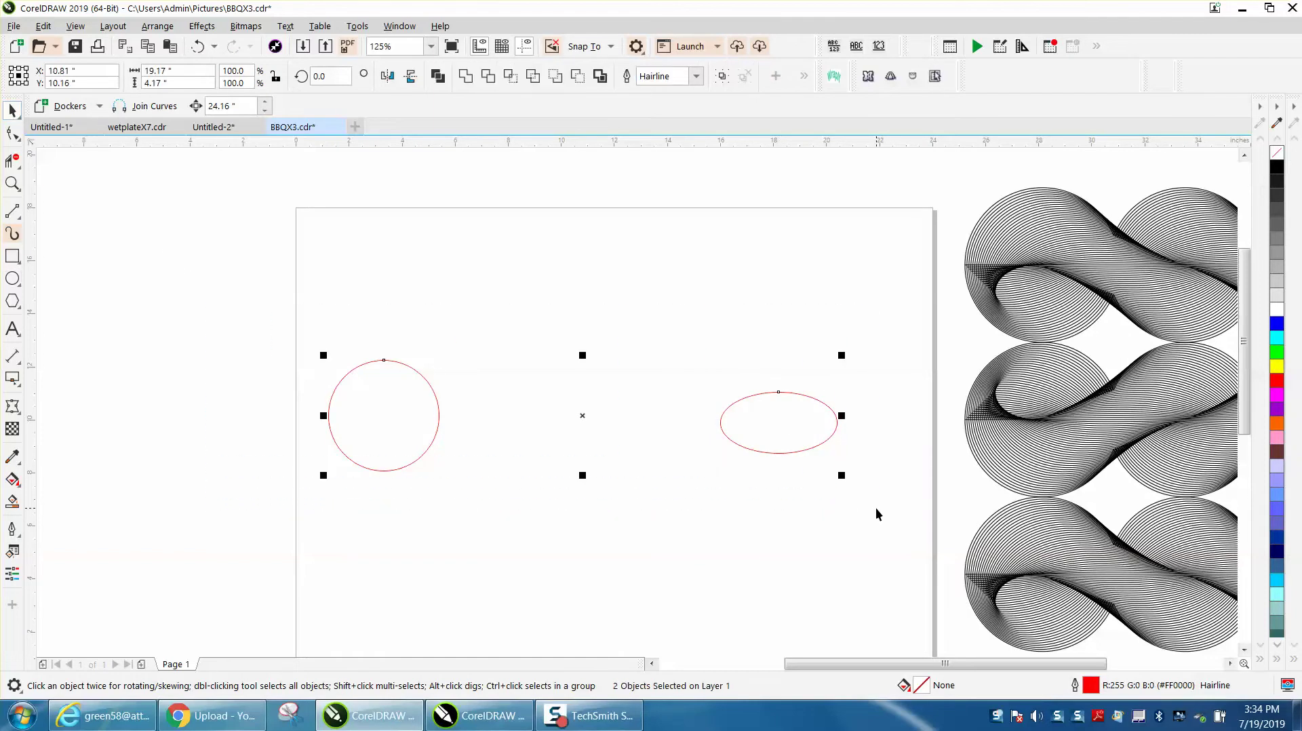
{"action": "key", "text": "e"}
{"action": "key", "text": "c"}
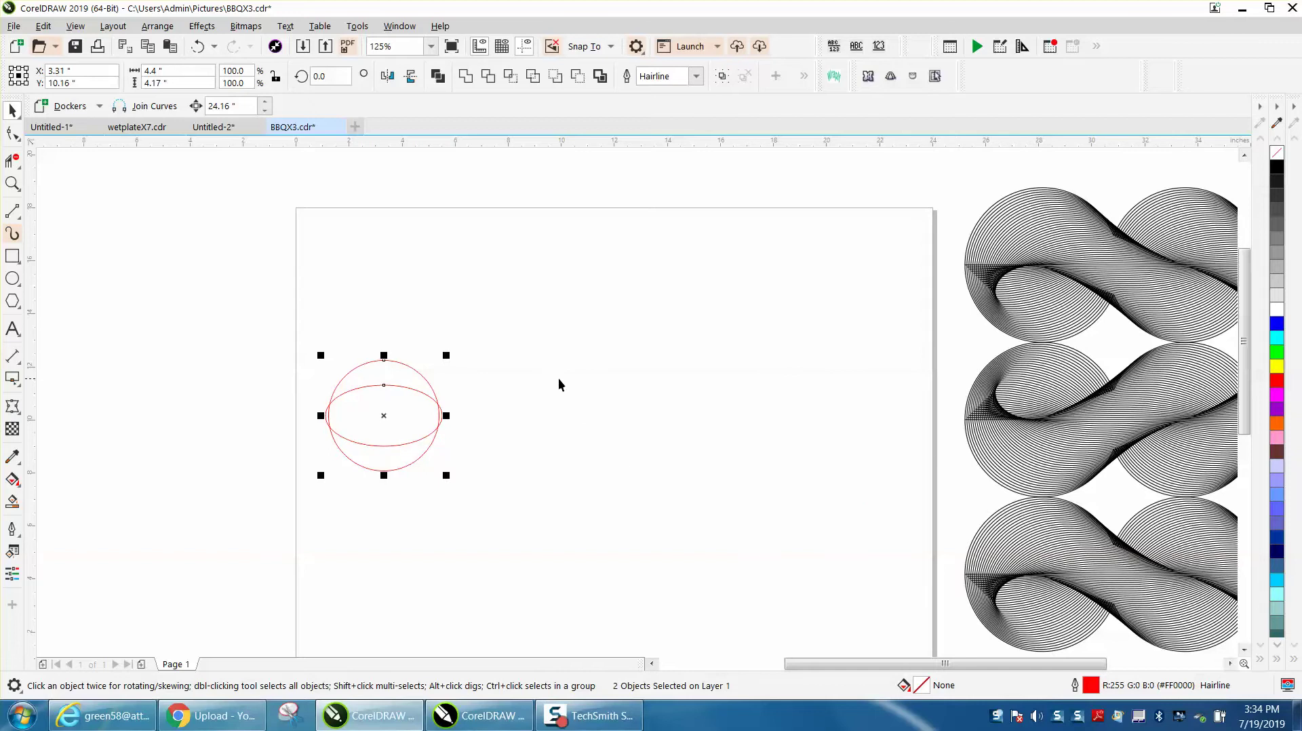
Move the ellipse back out to the right of the circle, level with it, and reselect both shapes
{"action": "left_click", "coordinate": [552, 380]}
{"action": "left_click", "coordinate": [412, 390]}
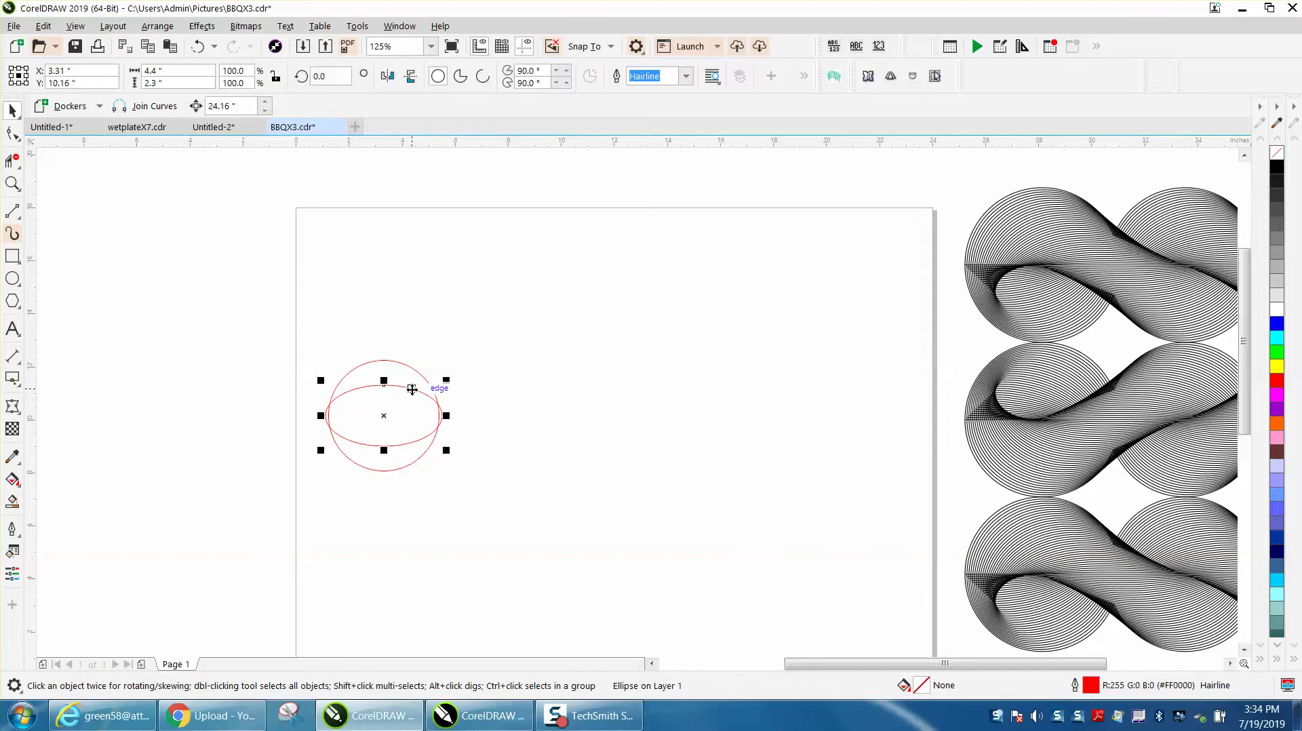
{"action": "left_click_drag", "start_coordinate": [385, 416], "coordinate": [771, 445]}
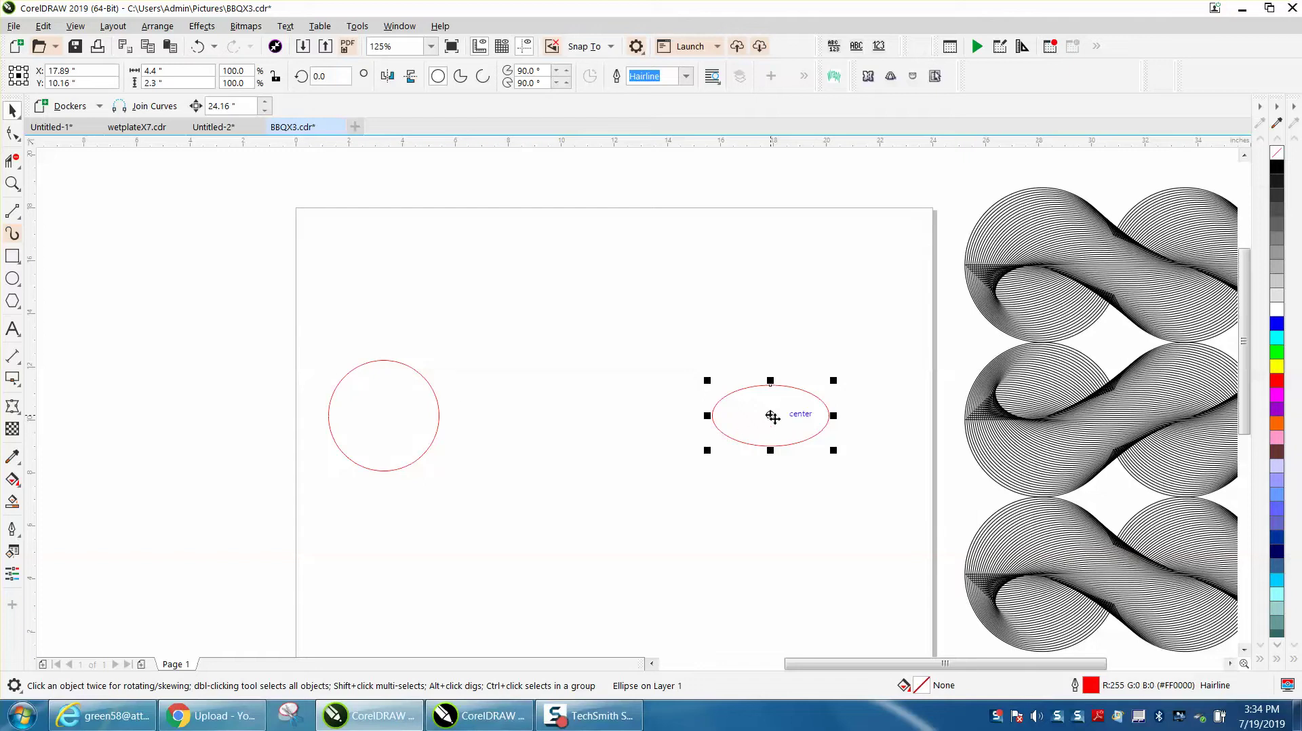
{"action": "left_click_drag", "start_coordinate": [770, 419], "coordinate": [738, 421]}
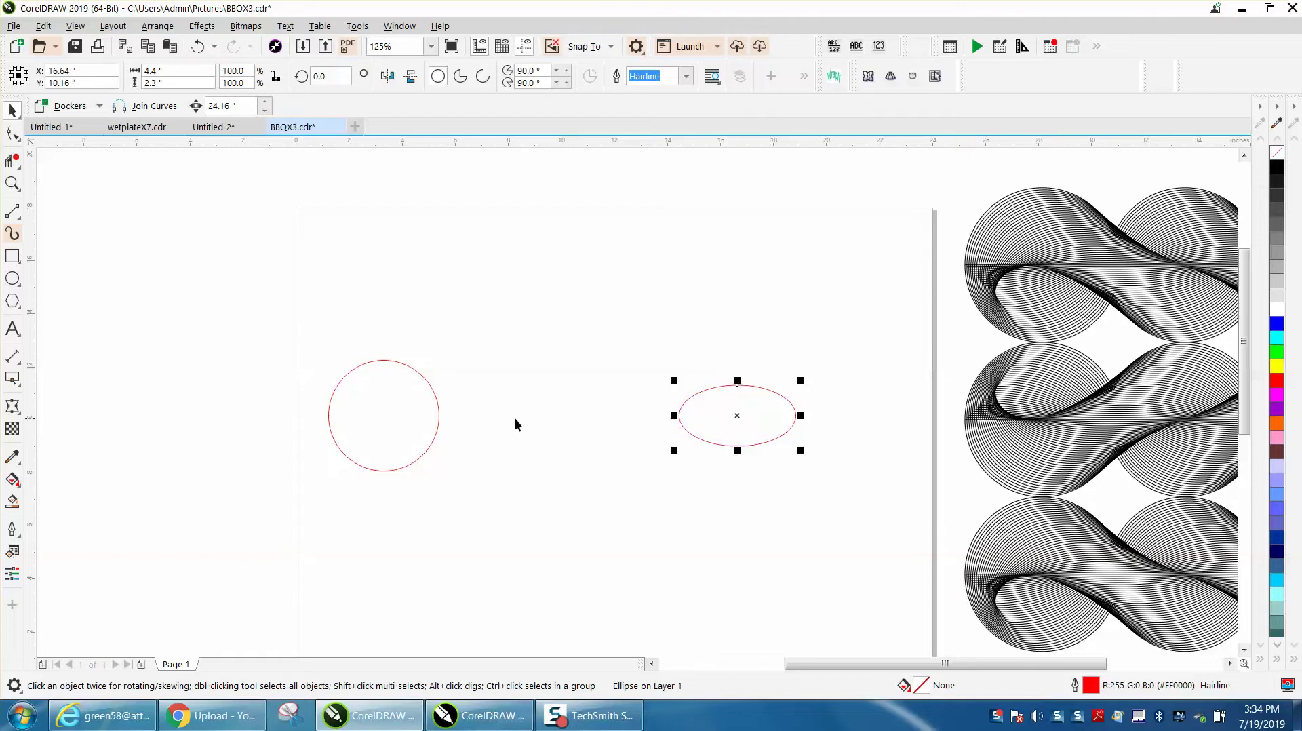
{"action": "left_click", "coordinate": [288, 360]}
{"action": "left_click_drag", "start_coordinate": [840, 494], "coordinate": [840, 494]}
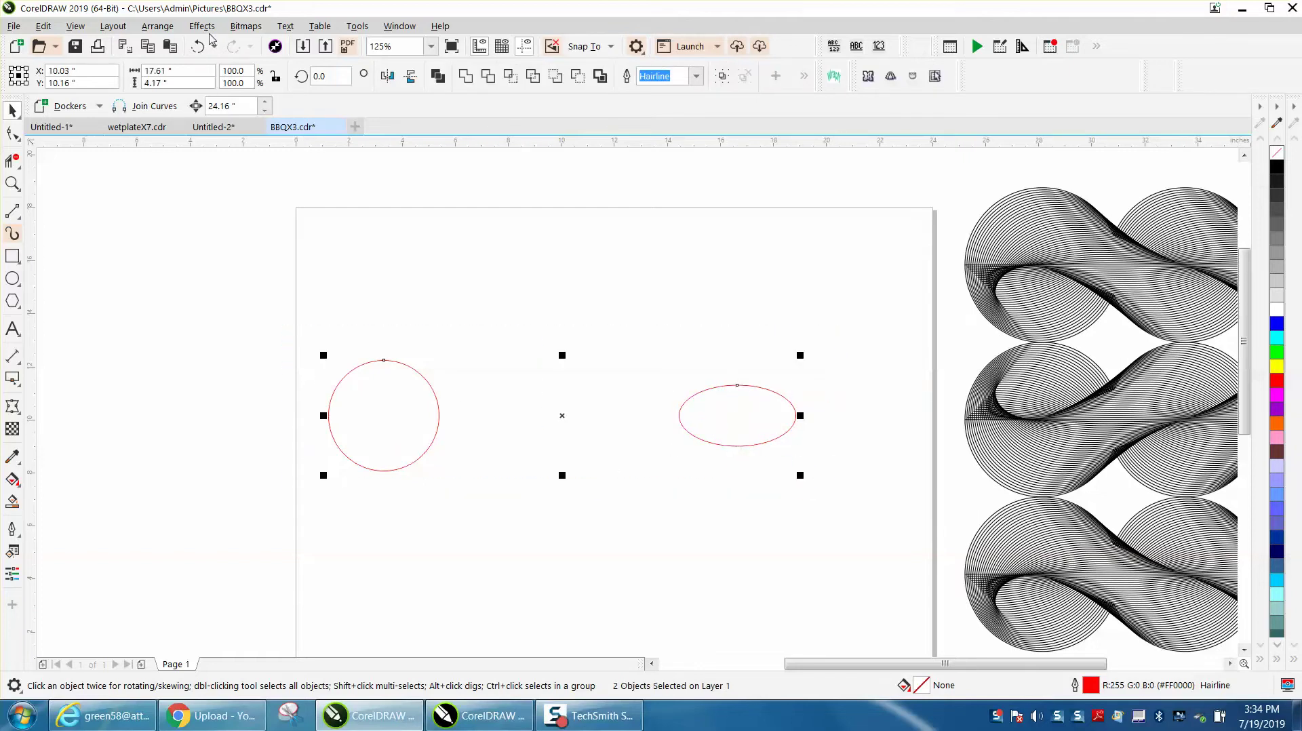
{"action": "left_click", "coordinate": [202, 26]}
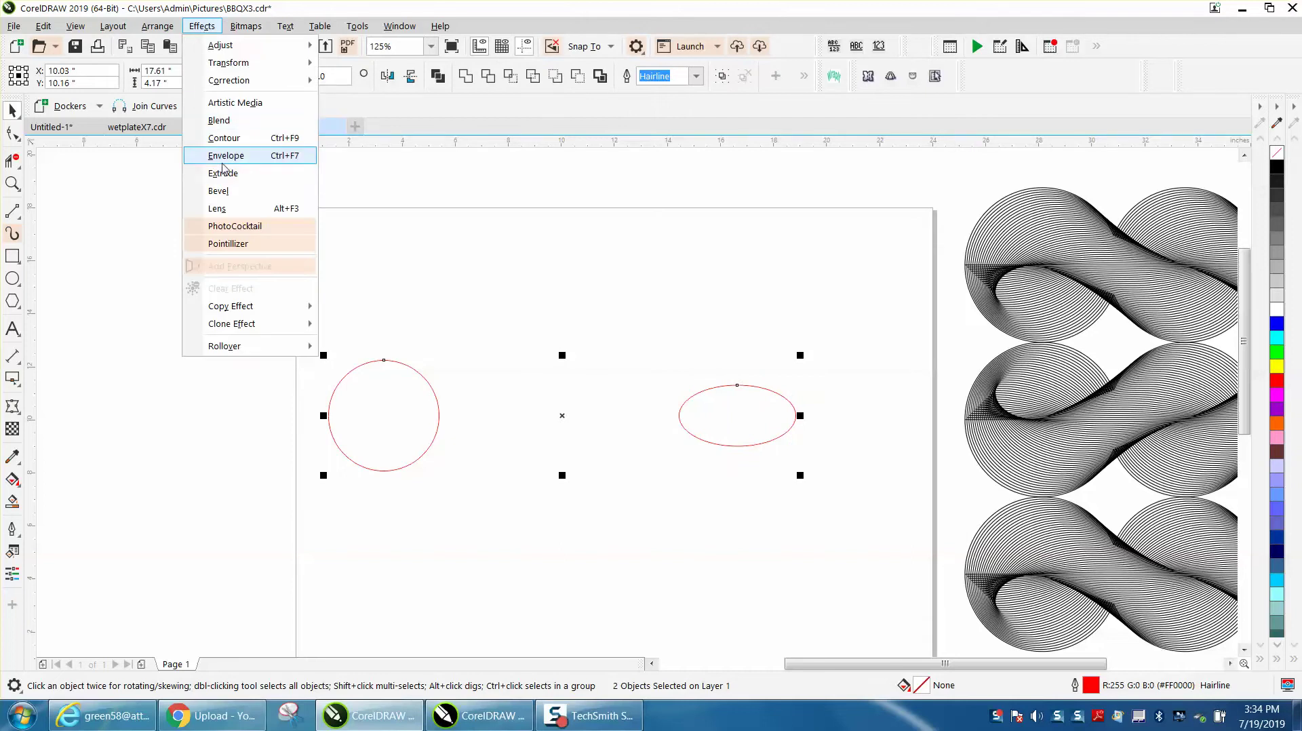
Blend the circle and ellipse with 2 steps in the Blend docker
{"action": "left_click", "coordinate": [221, 121]}
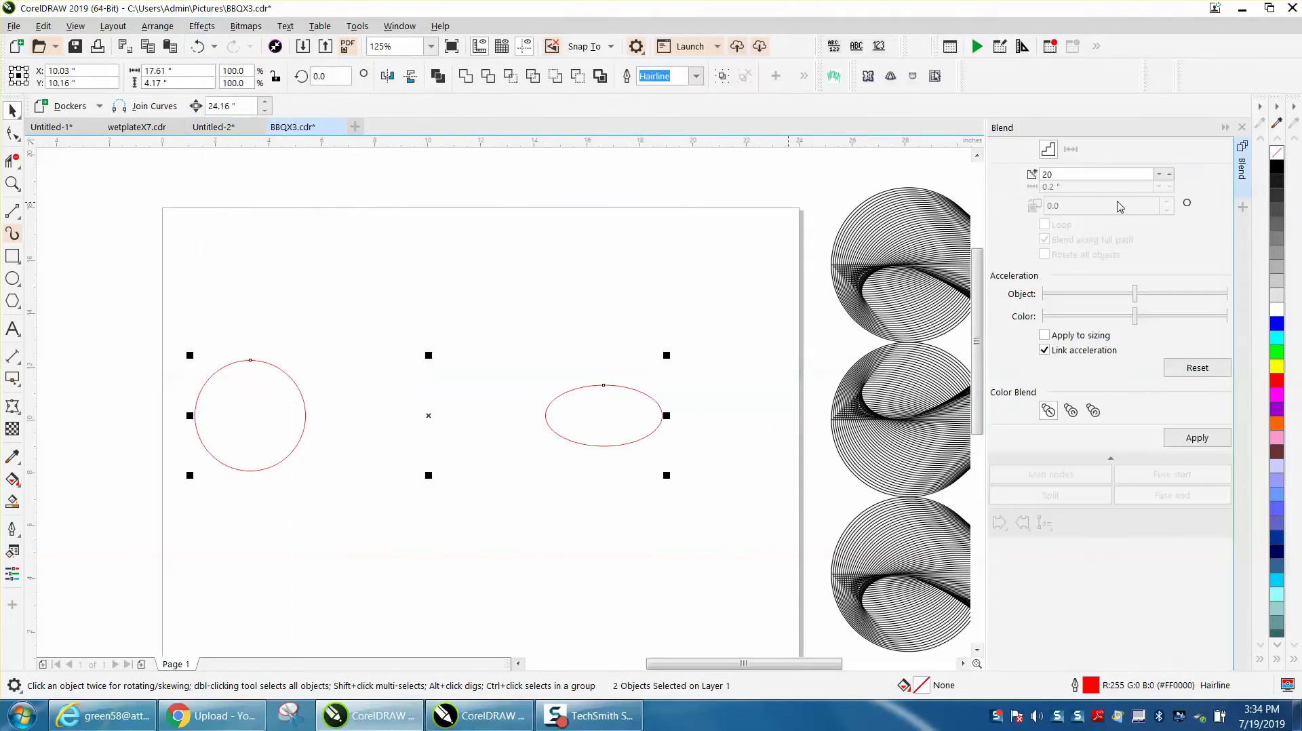
{"action": "left_click_drag", "start_coordinate": [1080, 175], "coordinate": [1007, 184]}
{"action": "type", "text": "2"}
{"action": "left_click", "coordinate": [1197, 438]}
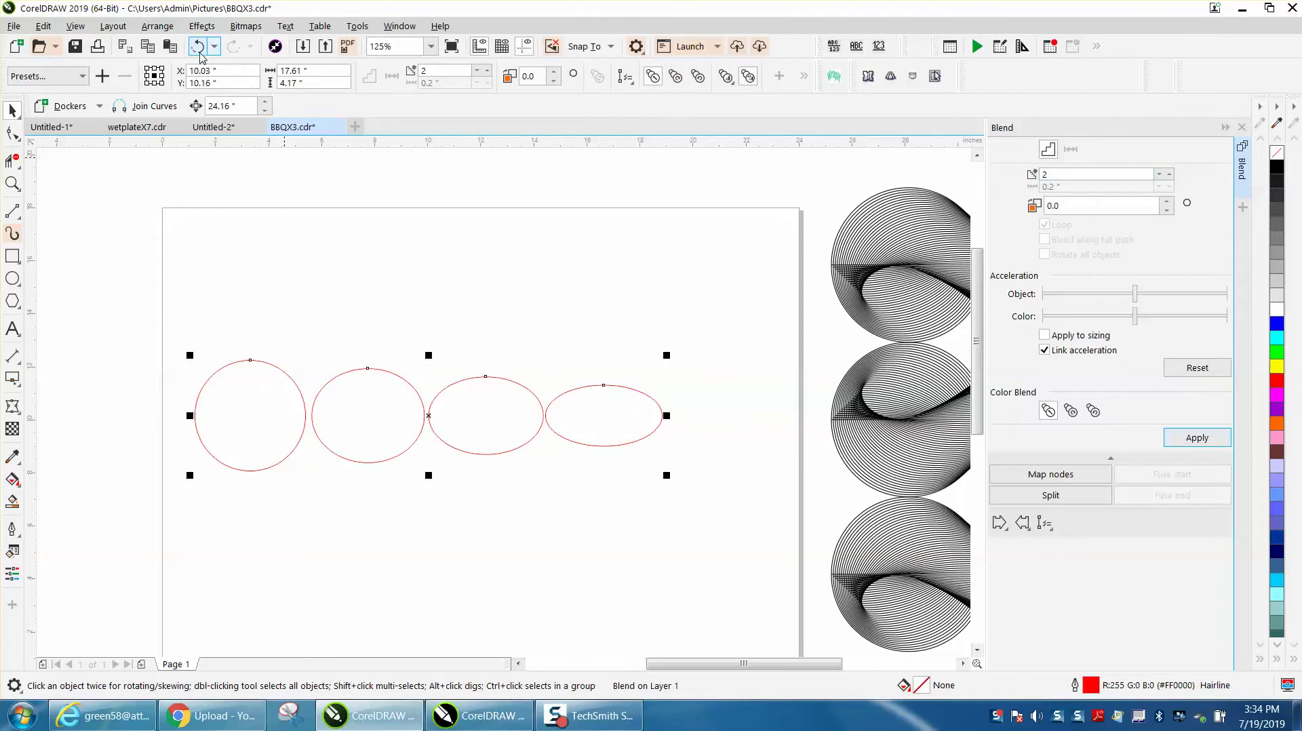
Undo the blend and move the ellipse closer to the circle
{"action": "key", "text": "ctrl+z"}
{"action": "left_click_drag", "start_coordinate": [633, 405], "coordinate": [635, 403]}
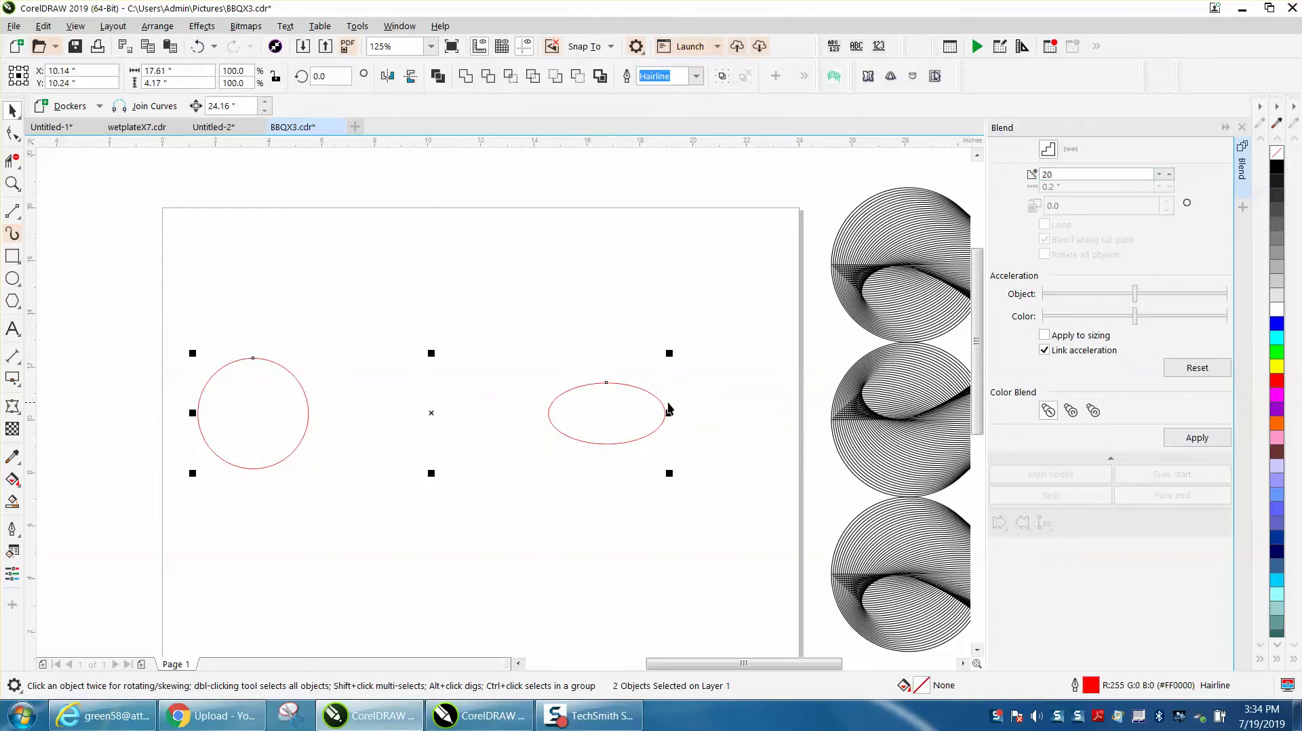
{"action": "left_click", "coordinate": [620, 410]}
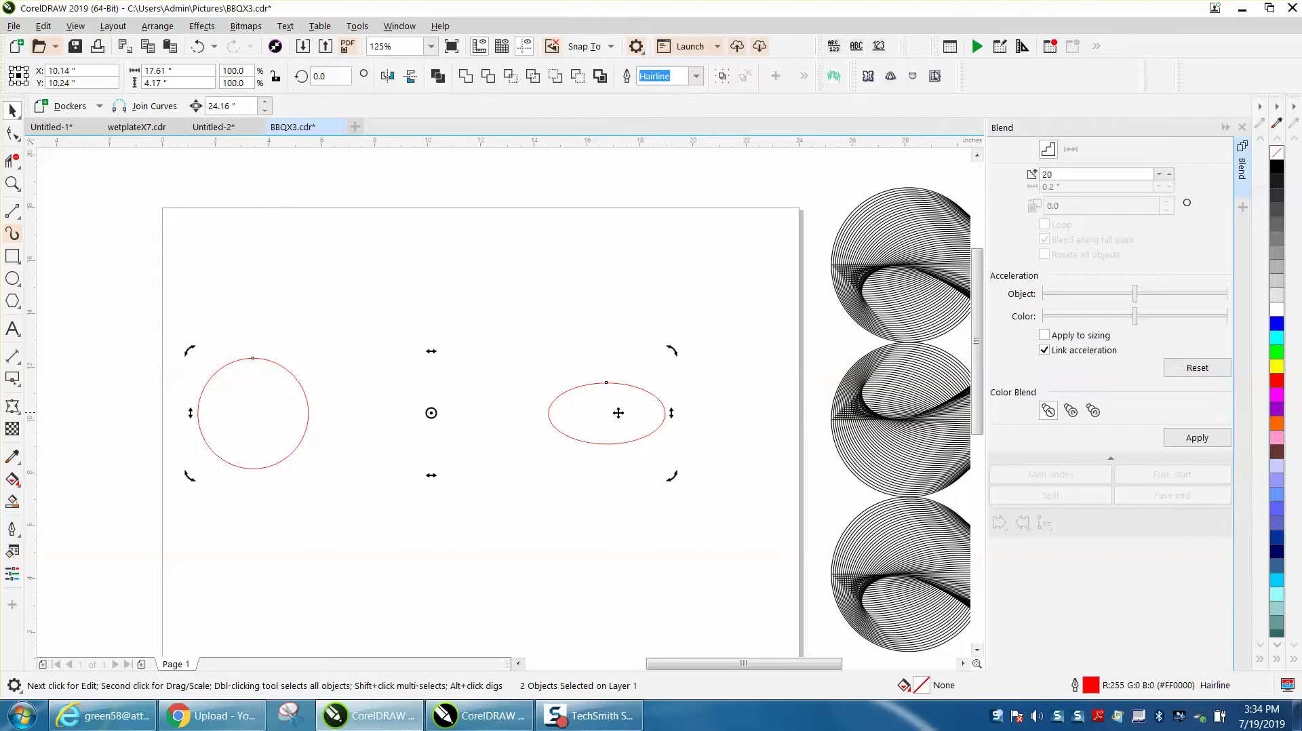
{"action": "left_click", "coordinate": [625, 358]}
{"action": "left_click", "coordinate": [633, 384]}
{"action": "left_click_drag", "start_coordinate": [604, 413], "coordinate": [568, 413]}
Reselect both shapes, reapply the 2-step blend, and select the whole blend
{"action": "left_click_drag", "start_coordinate": [145, 320], "coordinate": [697, 514]}
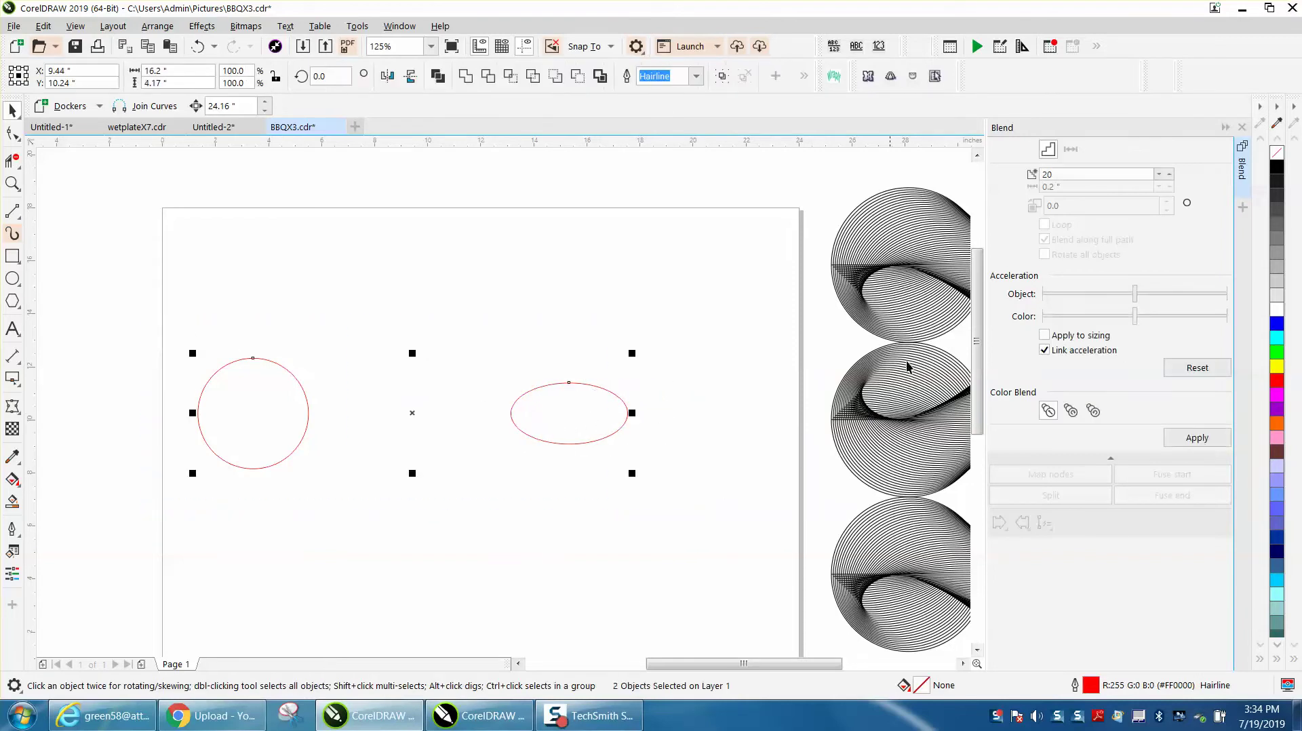
{"action": "double_click", "coordinate": [1043, 174]}
{"action": "type", "text": "2"}
{"action": "left_click", "coordinate": [1198, 439]}
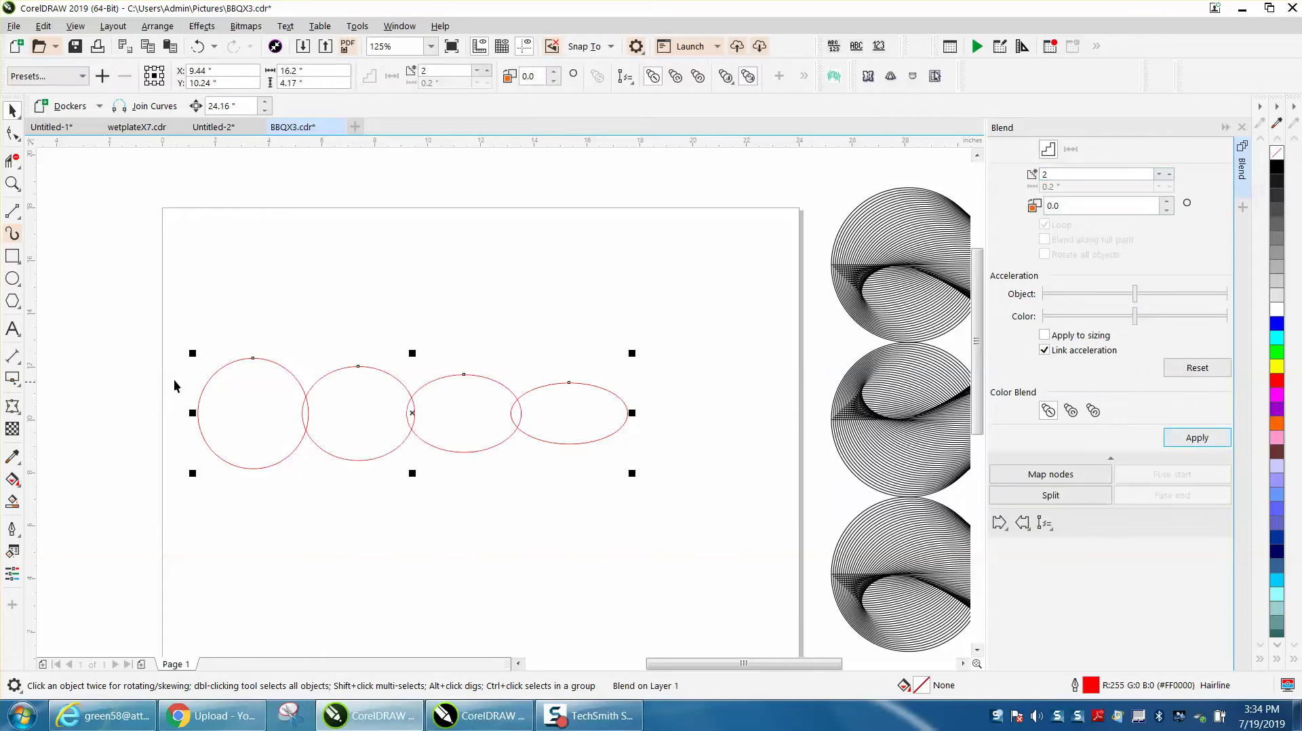
{"action": "left_click_drag", "start_coordinate": [146, 324], "coordinate": [708, 509]}
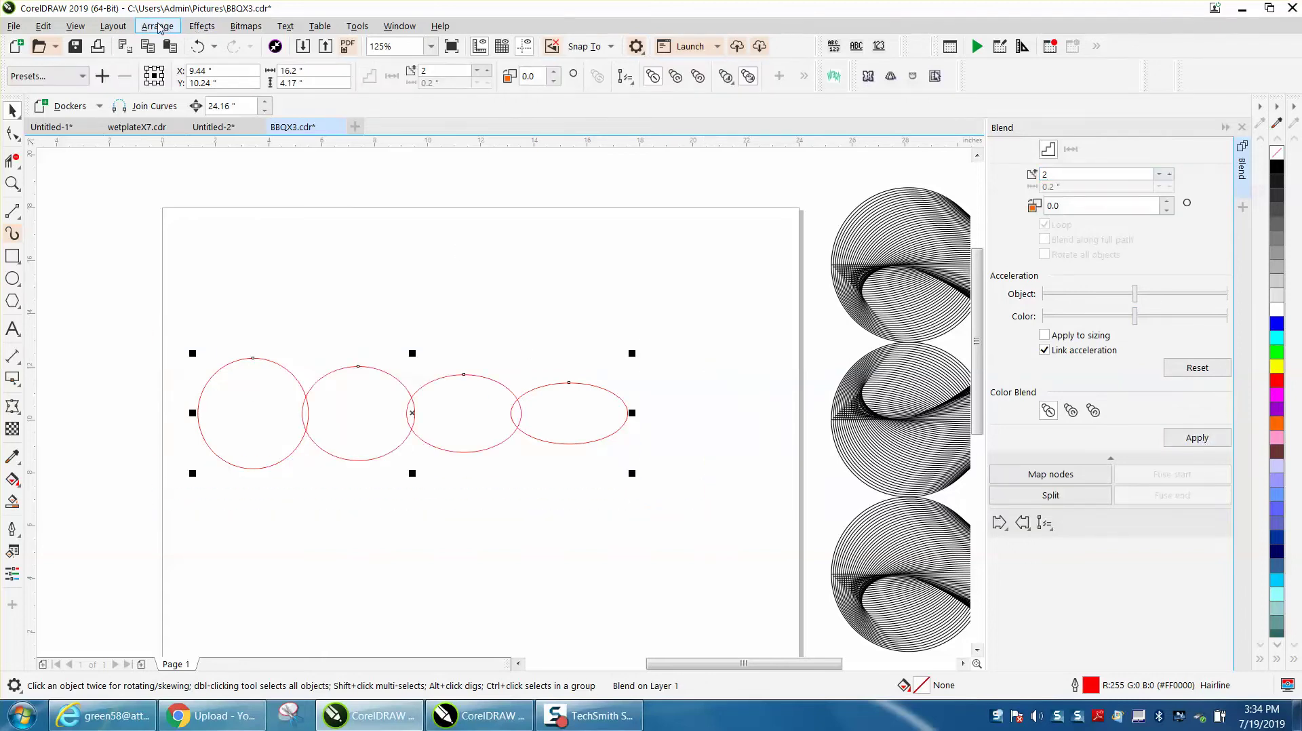
Break the blend apart into four separate ellipses
{"action": "left_click", "coordinate": [158, 27]}
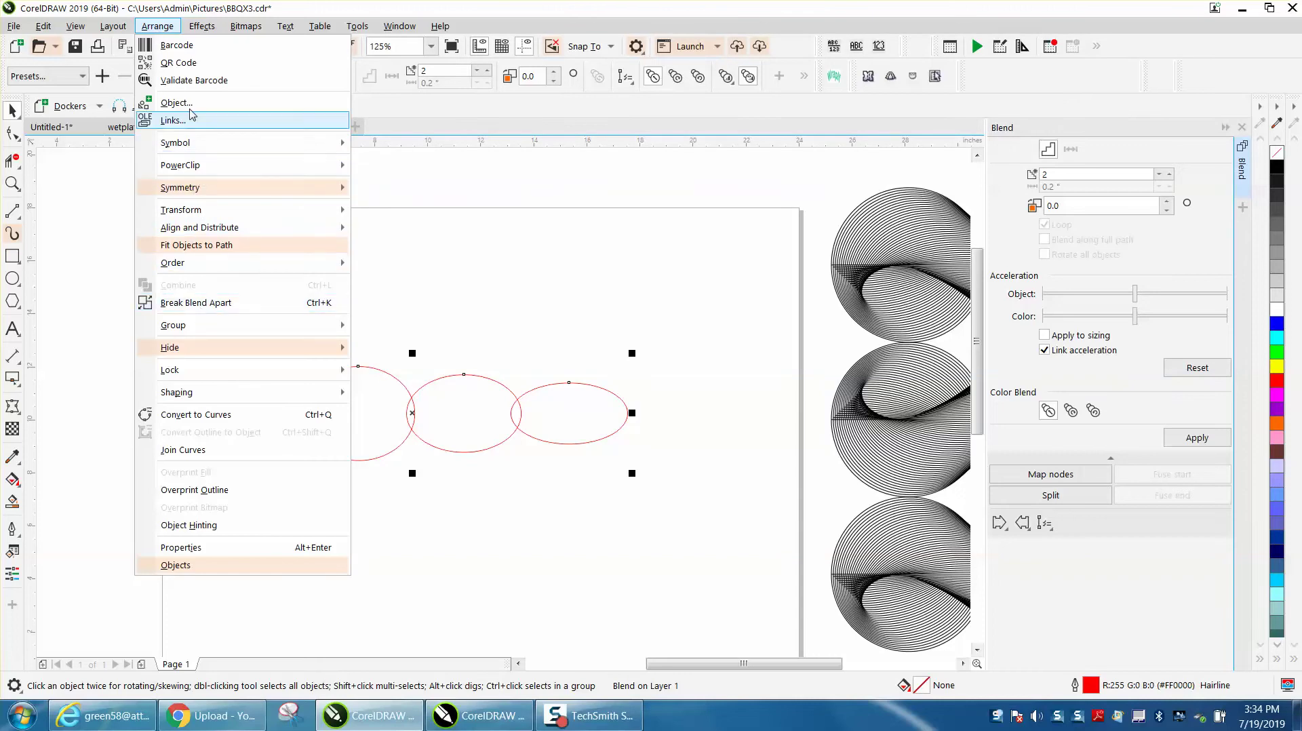
{"action": "mouse_move", "coordinate": [200, 34]}
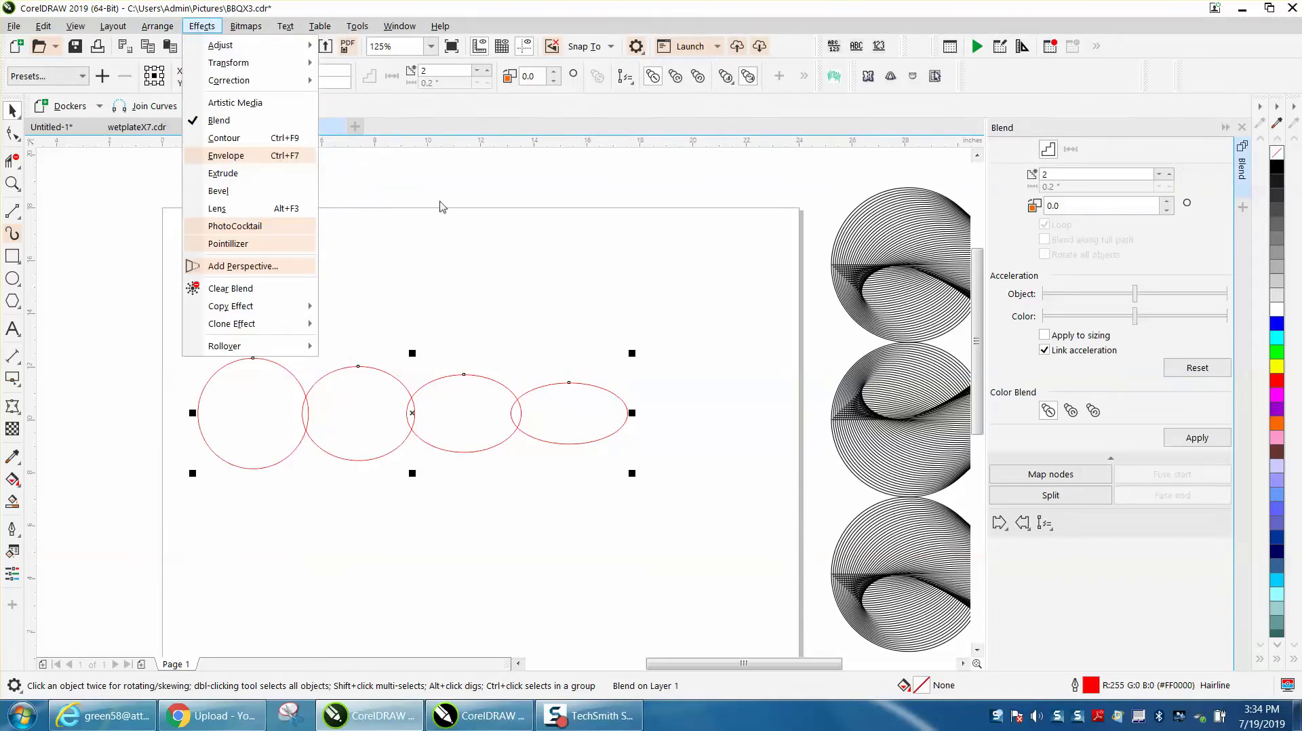
{"action": "left_click", "coordinate": [466, 188]}
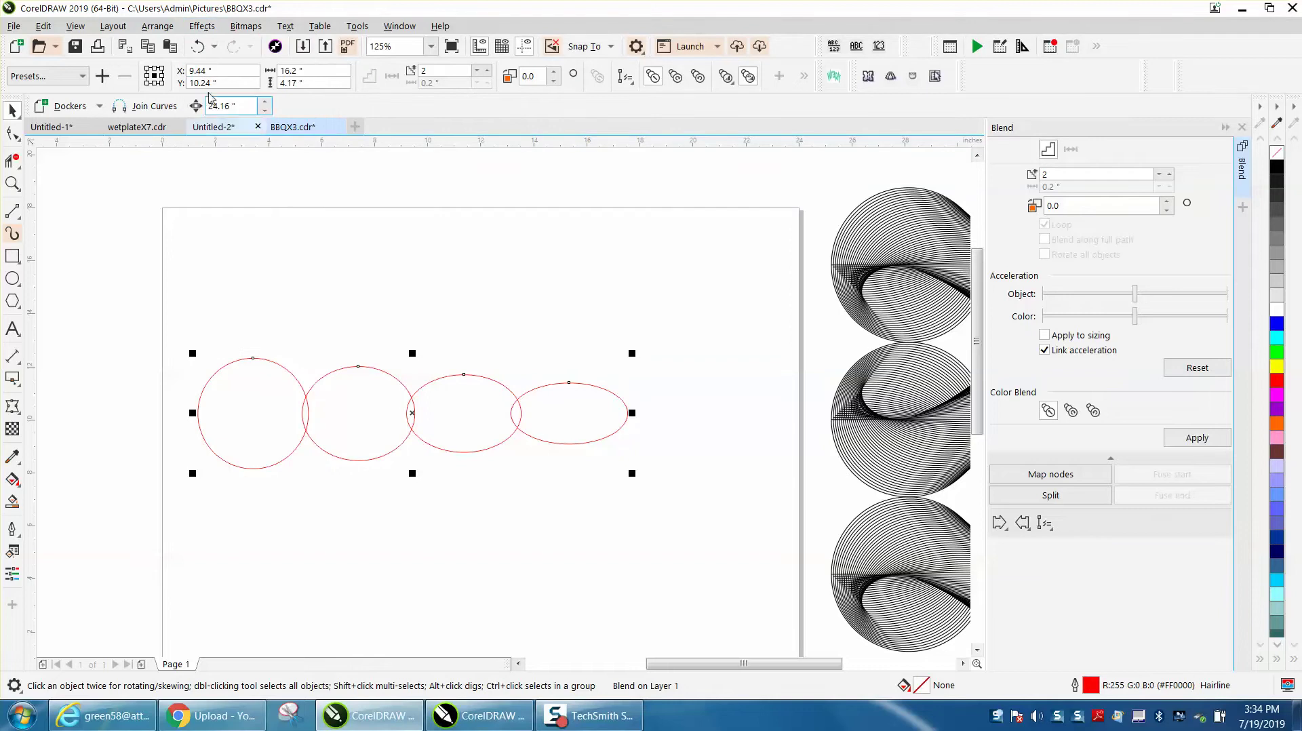
{"action": "left_click", "coordinate": [158, 27]}
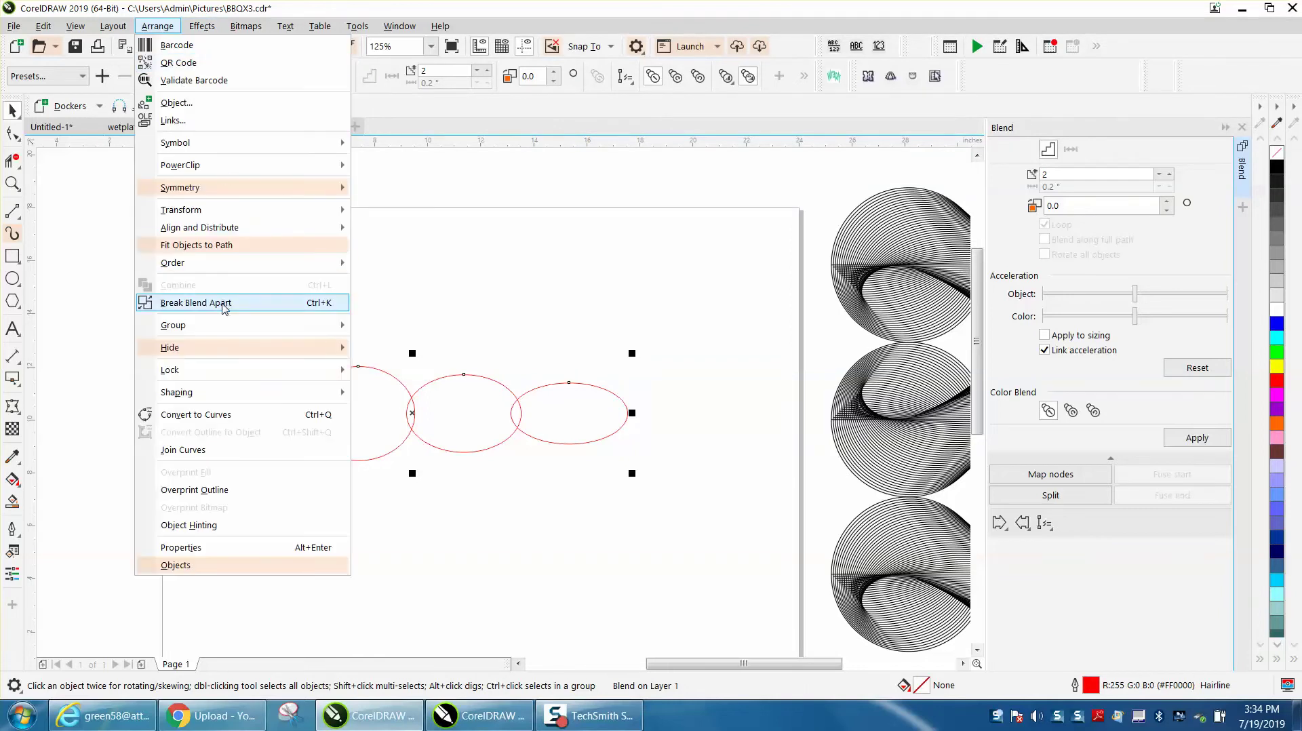
{"action": "left_click", "coordinate": [226, 303]}
Weld the four ellipses into one outline and centre it on the page
{"action": "left_click_drag", "start_coordinate": [589, 524], "coordinate": [651, 528]}
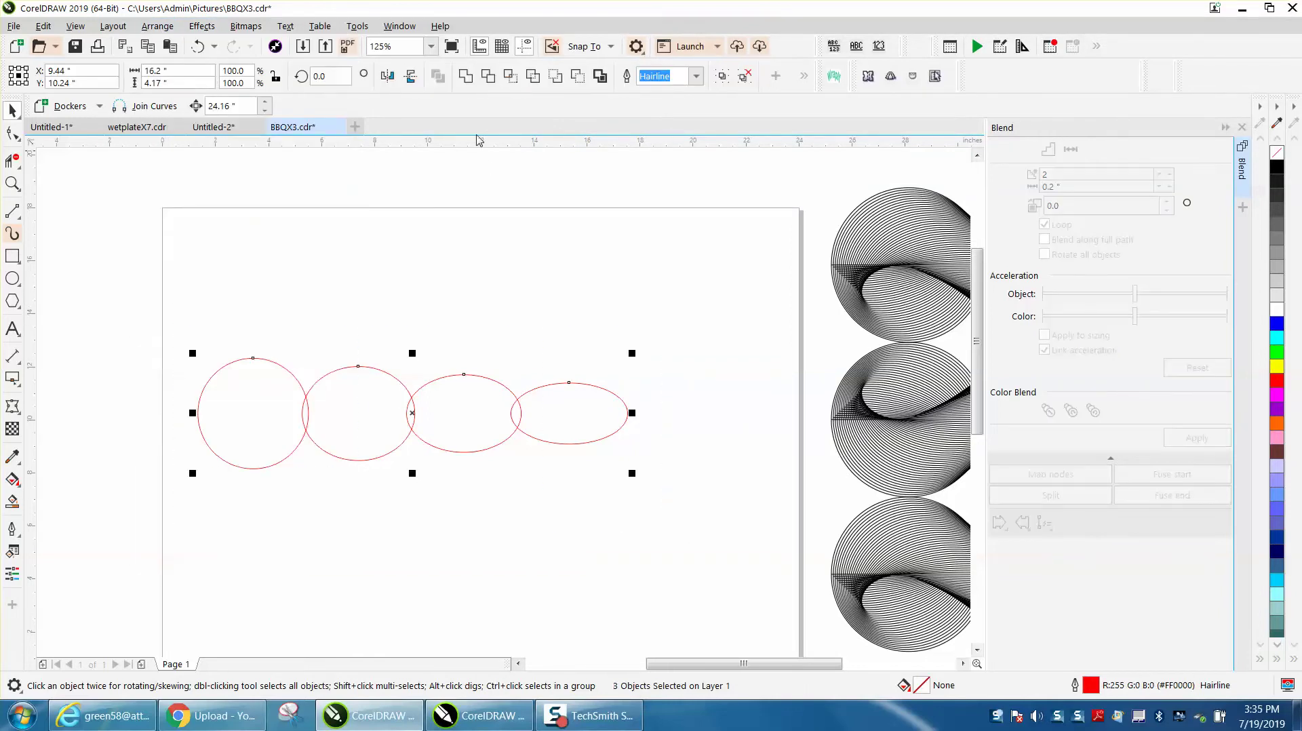
{"action": "left_click", "coordinate": [465, 76]}
{"action": "key", "text": "p"}
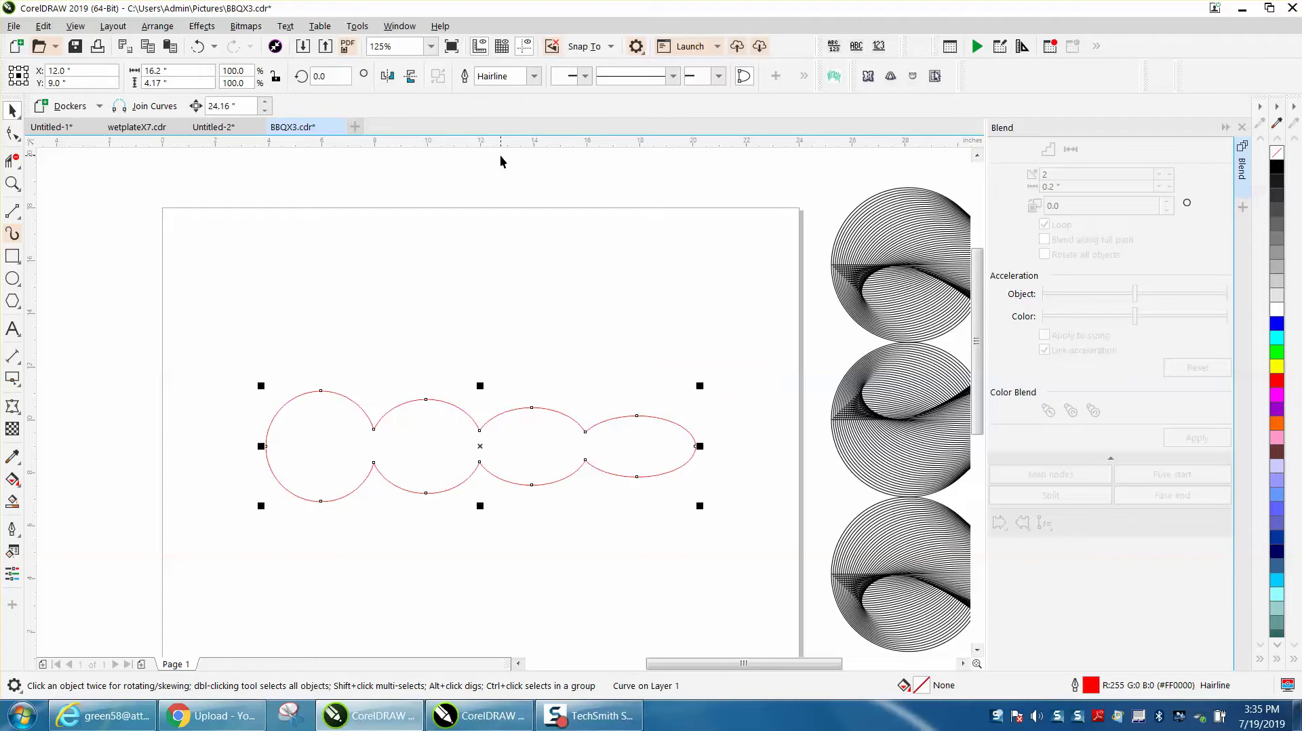
{"action": "left_click", "coordinate": [12, 211]}
Draw a centred horizontal line extending past both ends of the curve, and select both objects
{"action": "mouse_move", "coordinate": [260, 318]}
{"action": "left_mouse_down"}
{"action": "mouse_move", "coordinate": [685, 318]}
{"action": "mouse_move", "coordinate": [687, 343]}
{"action": "left_mouse_up"}
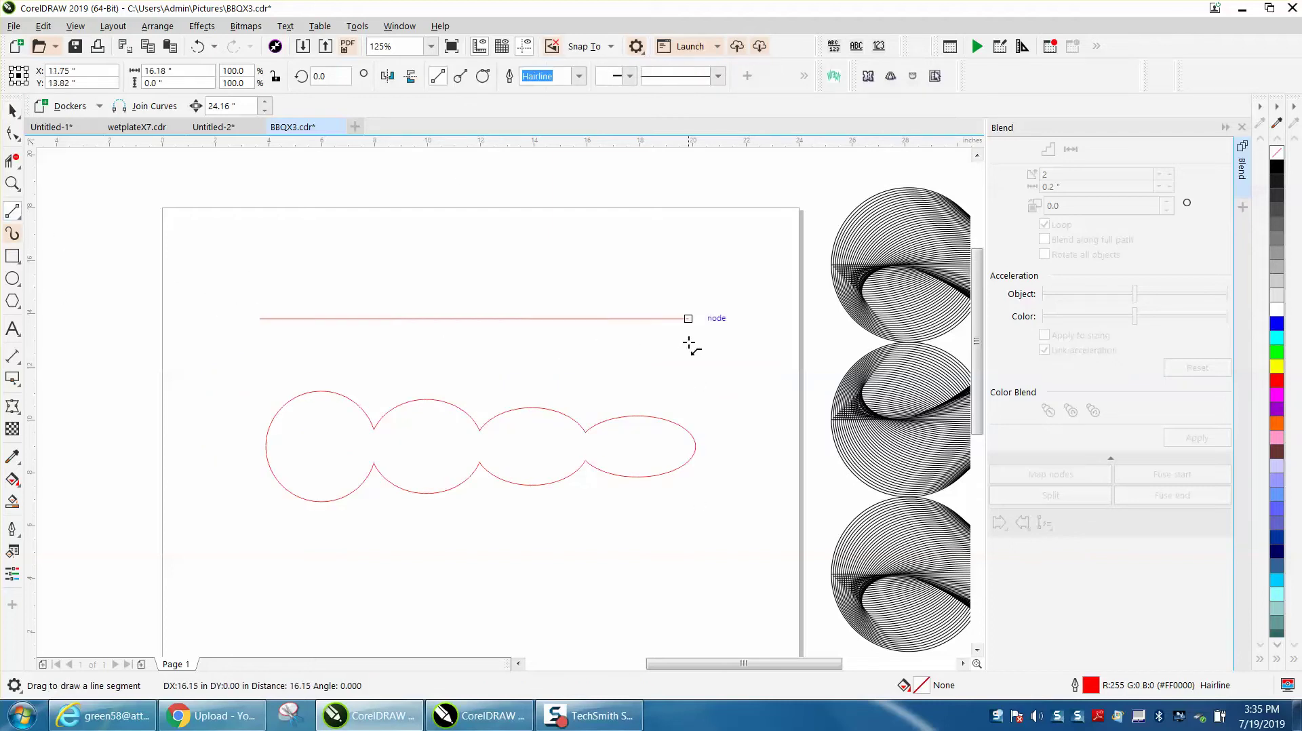
{"action": "key", "text": "p"}
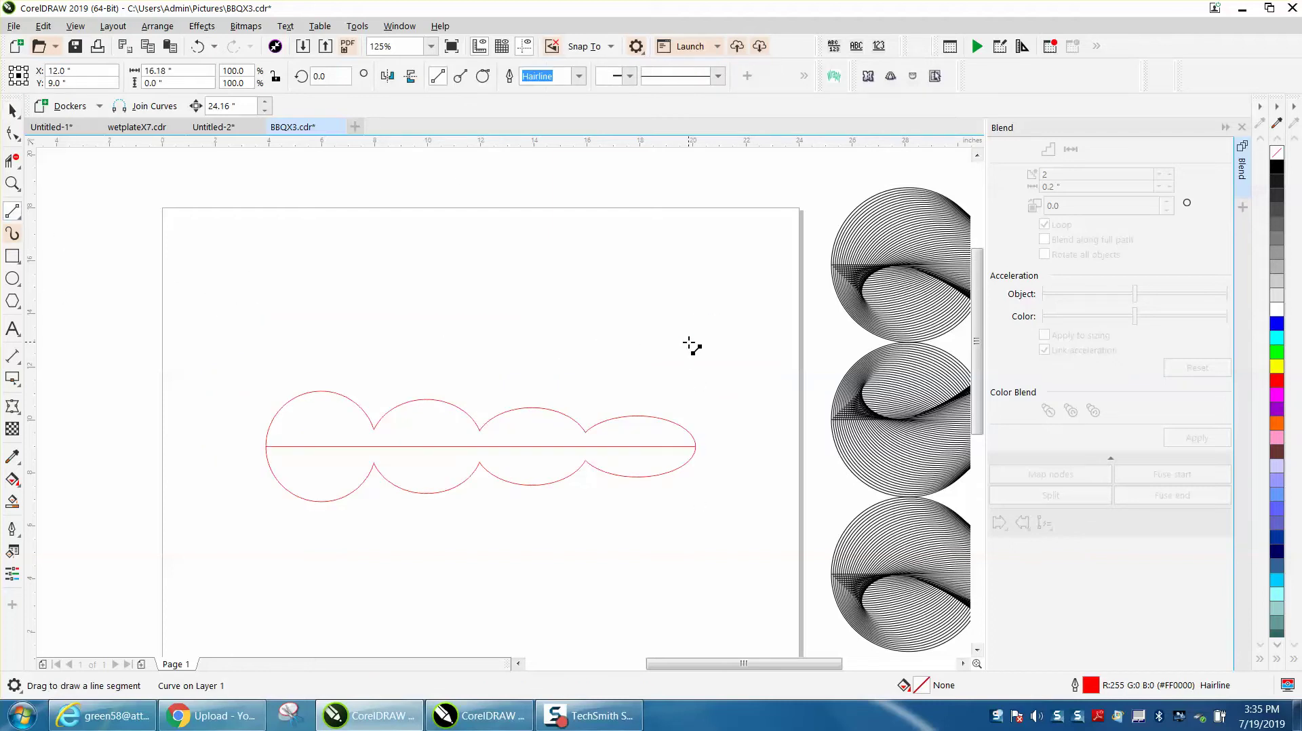
{"action": "left_click", "coordinate": [12, 109]}
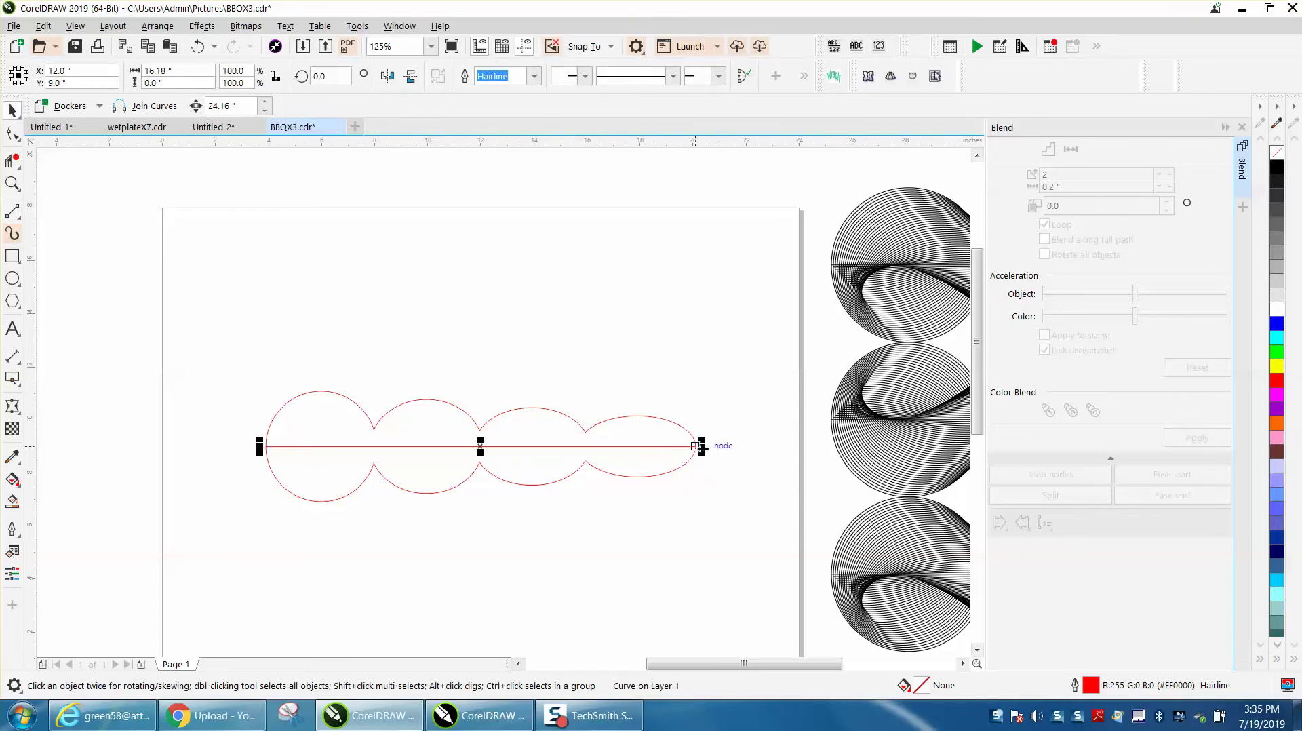
{"action": "left_click_drag", "start_coordinate": [701, 446], "coordinate": [753, 447]}
{"action": "key", "text": "p"}
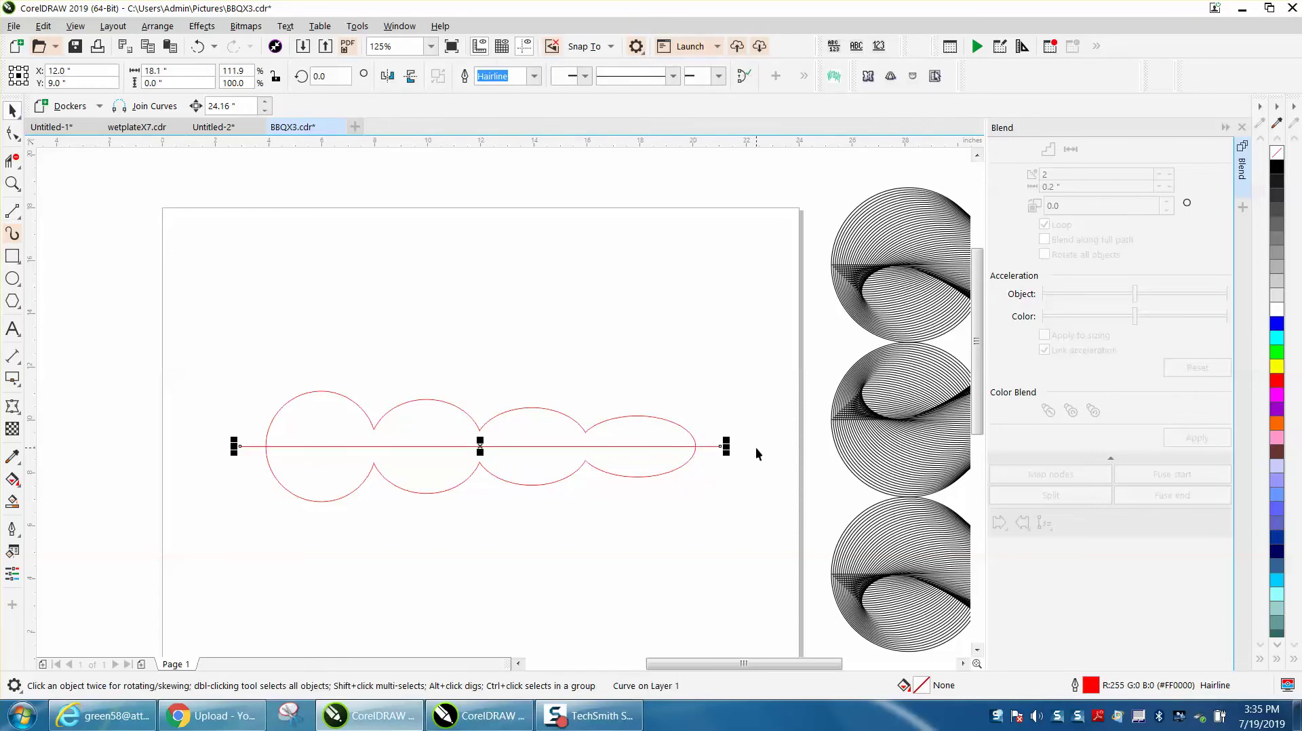
{"action": "left_click_drag", "start_coordinate": [219, 335], "coordinate": [512, 509]}
{"action": "left_click_drag", "start_coordinate": [743, 535], "coordinate": [746, 535]}
Blend the line and the four-lobed curve with 30 steps, then zoom in on the ribbon
{"action": "left_click", "coordinate": [1066, 173]}
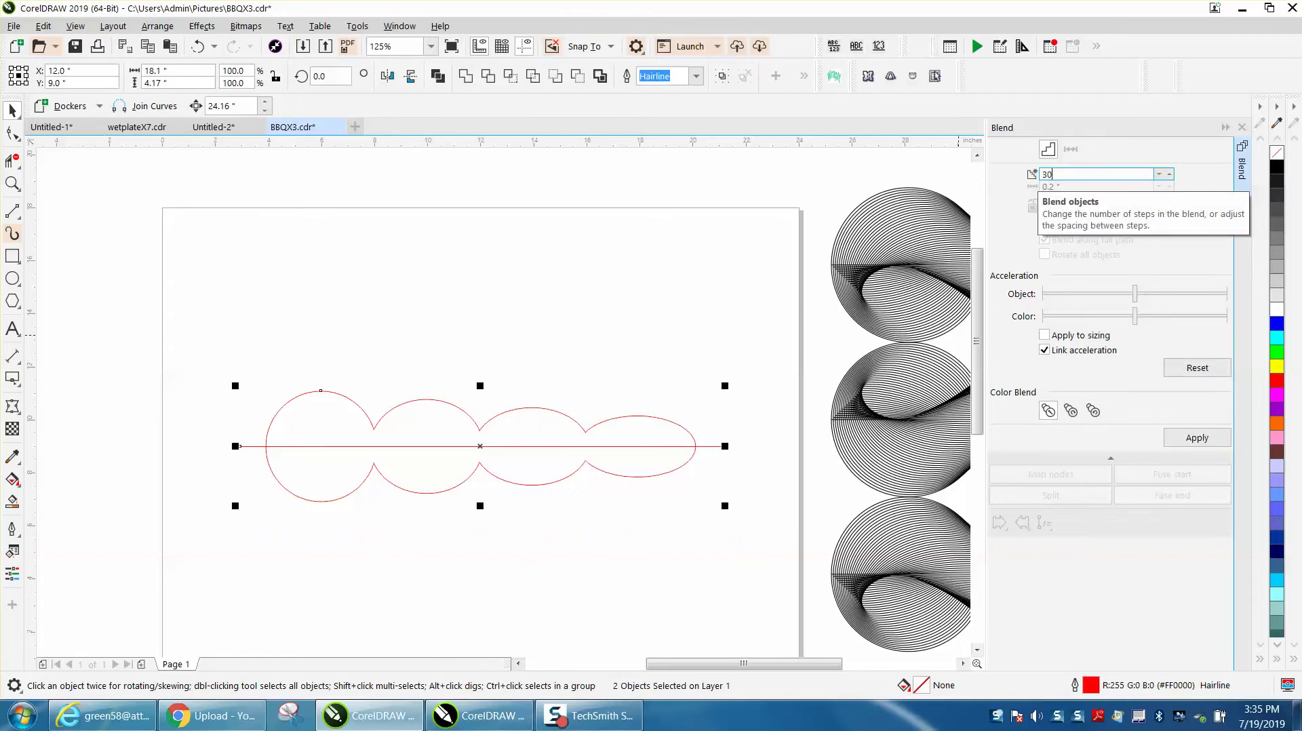
{"action": "left_click", "coordinate": [1197, 438]}
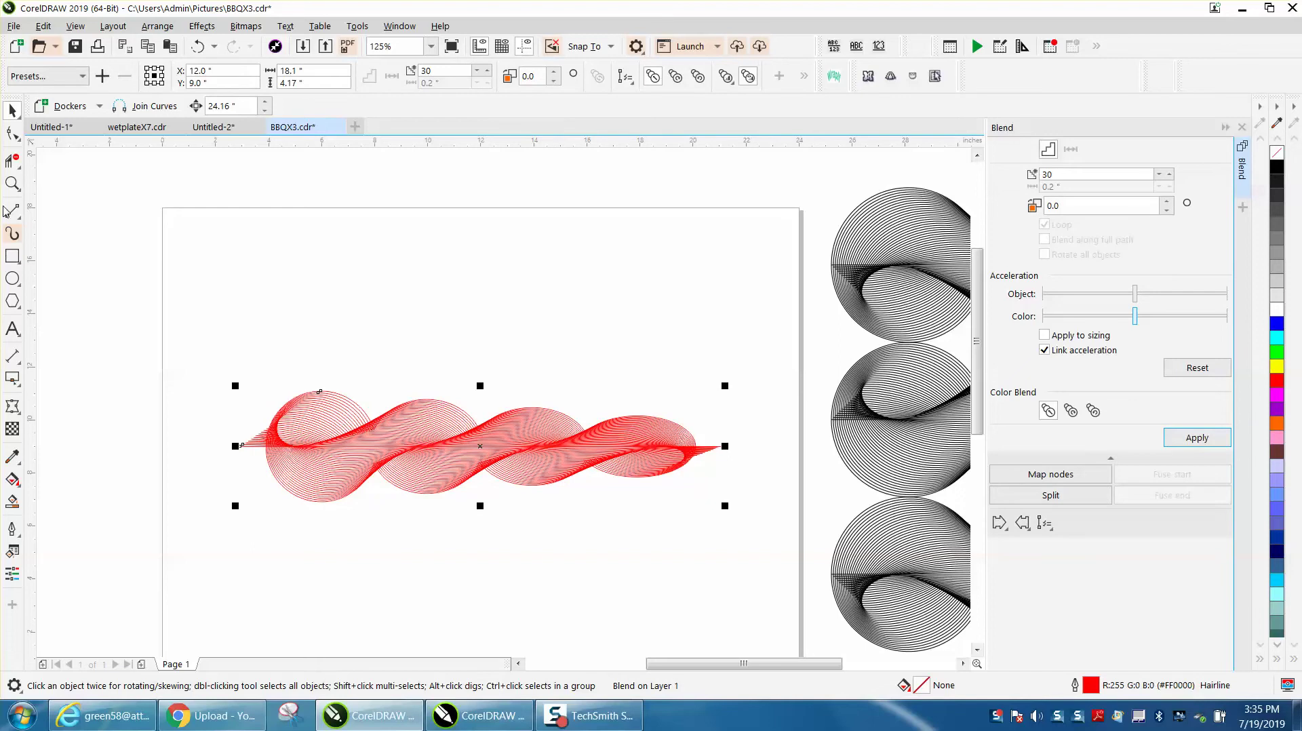
{"action": "left_click", "coordinate": [12, 183]}
{"action": "left_click_drag", "start_coordinate": [313, 442], "coordinate": [746, 490]}
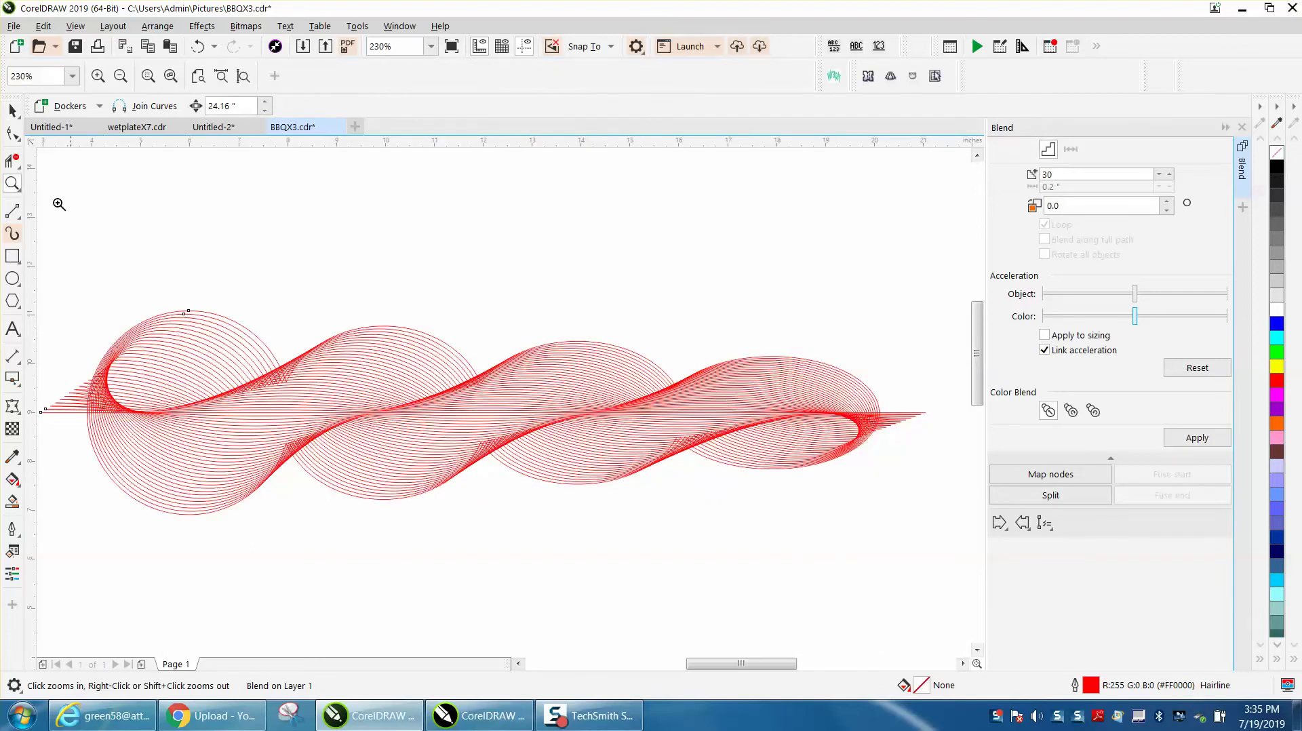
{"action": "left_click", "coordinate": [12, 133]}
Pull both end nodes of the blend's straight line inward to taper the ribbon's ends
{"action": "left_click", "coordinate": [922, 415]}
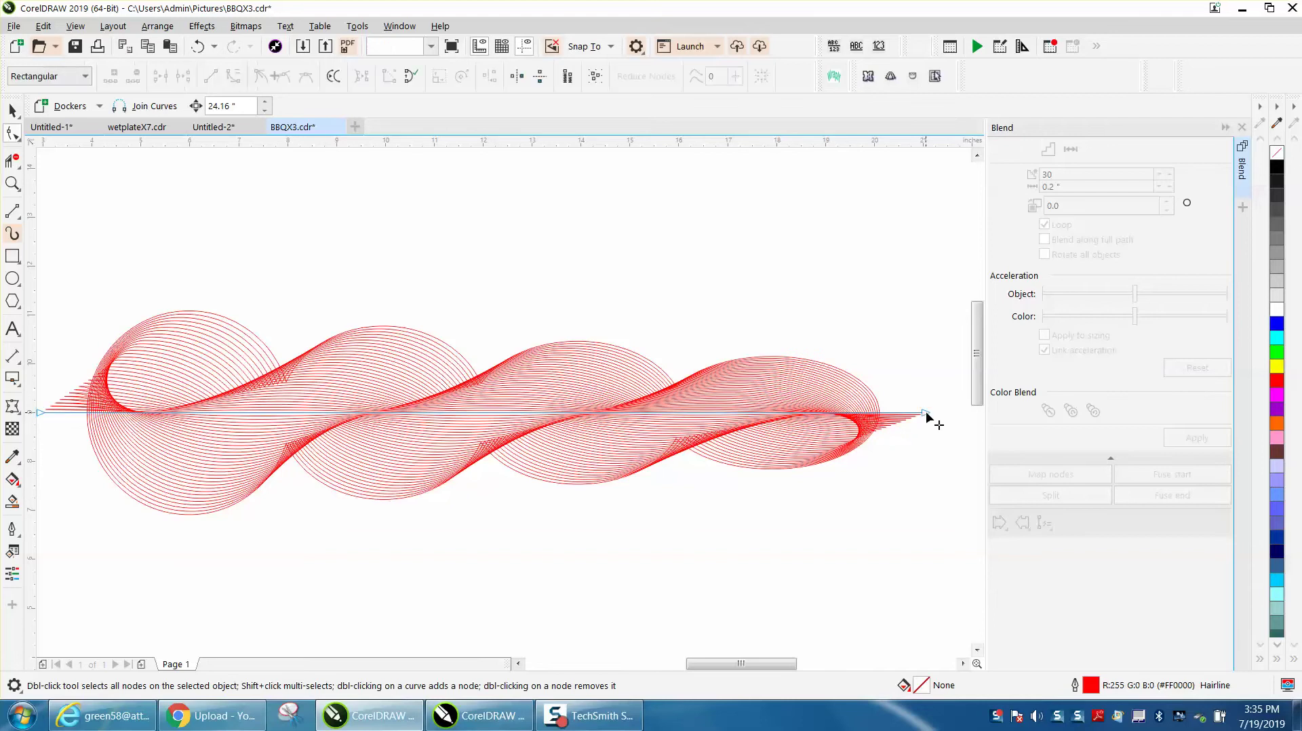
{"action": "left_click_drag", "start_coordinate": [924, 415], "coordinate": [878, 414]}
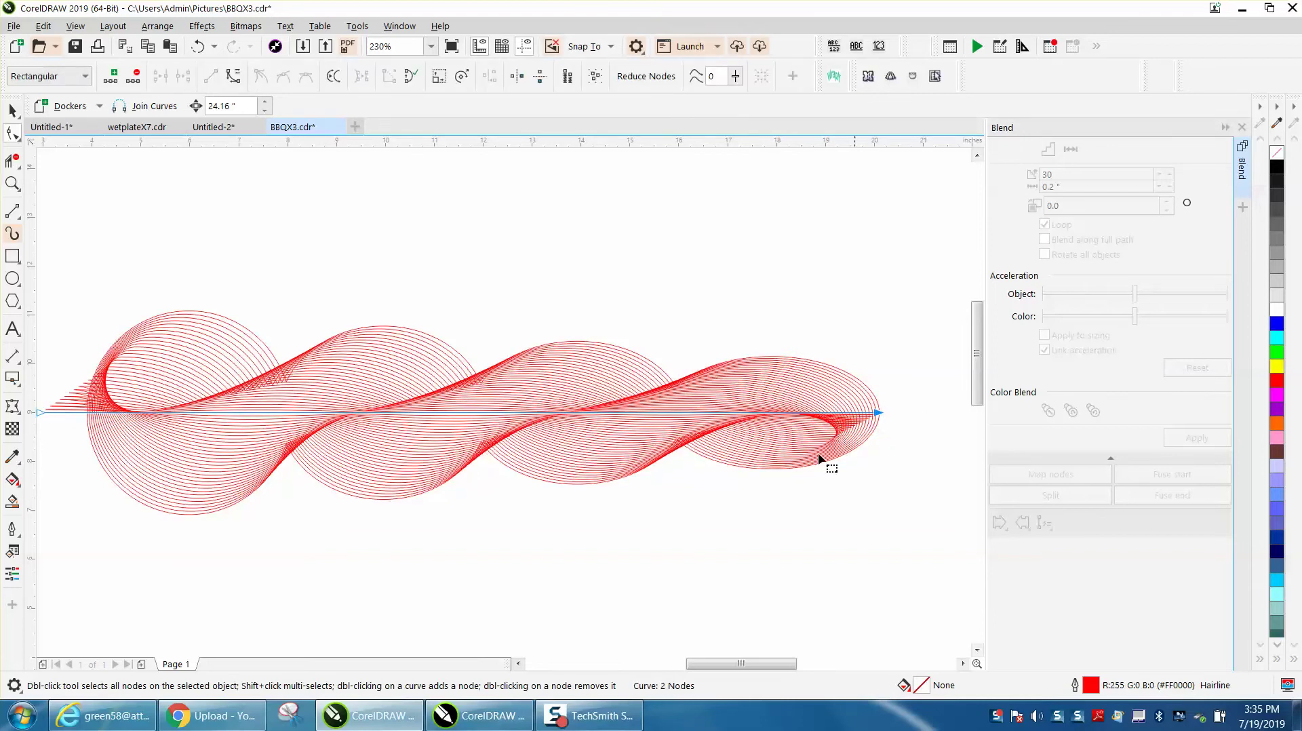
{"action": "scroll", "coordinate": [48, 421], "scroll_direction": "left", "scroll_amount": 1}
{"action": "left_click_drag", "start_coordinate": [73, 416], "coordinate": [103, 412]}
{"action": "scroll", "coordinate": [102, 414], "scroll_direction": "down", "scroll_amount": 3}
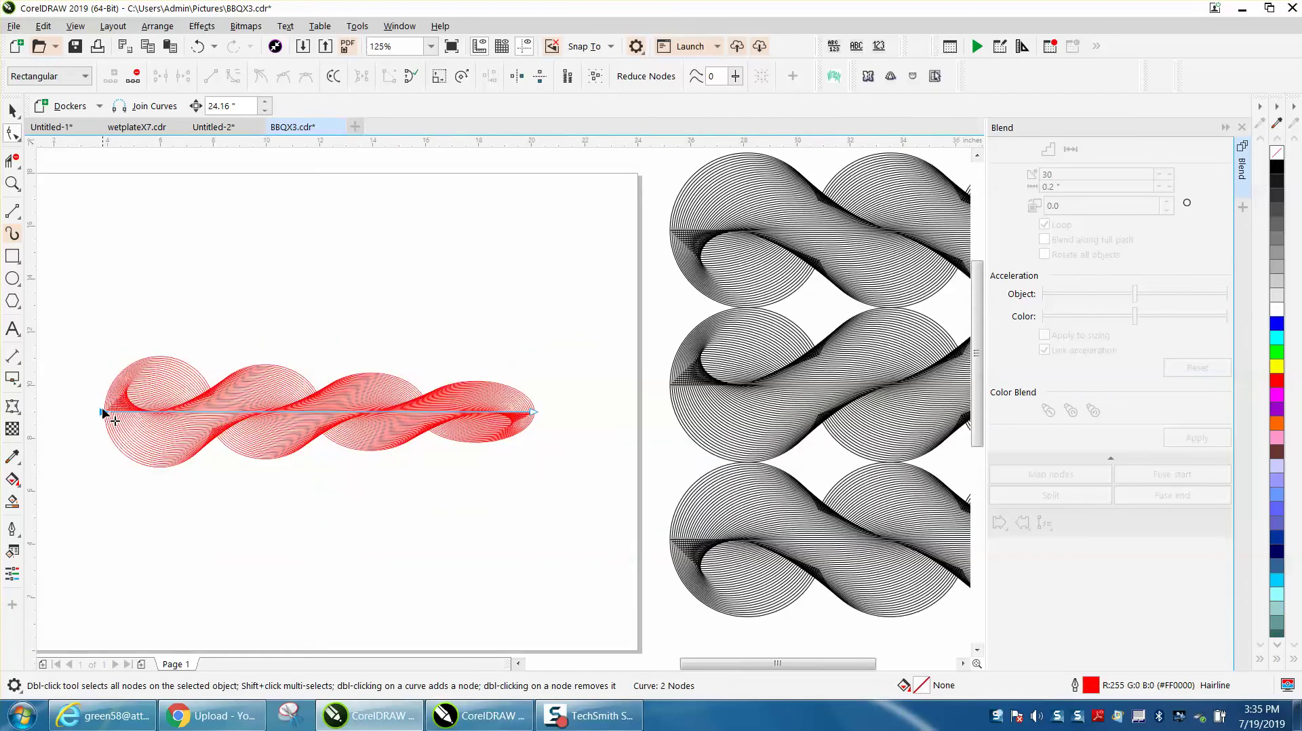
{"action": "double_click", "coordinate": [1277, 165]}
Give the blend's straight line a 2.0 pt black outline in the Outline Pen dialog
{"action": "left_click", "coordinate": [826, 153]}
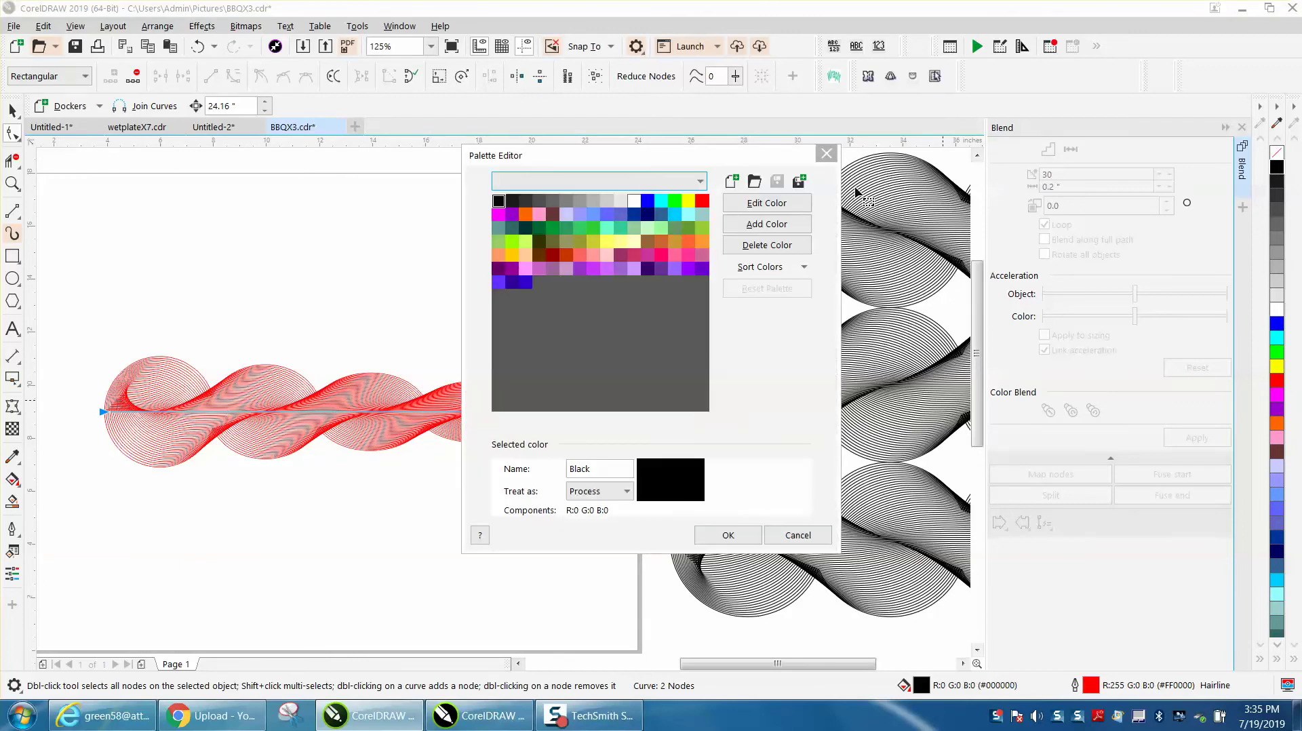
{"action": "double_click", "coordinate": [1093, 686]}
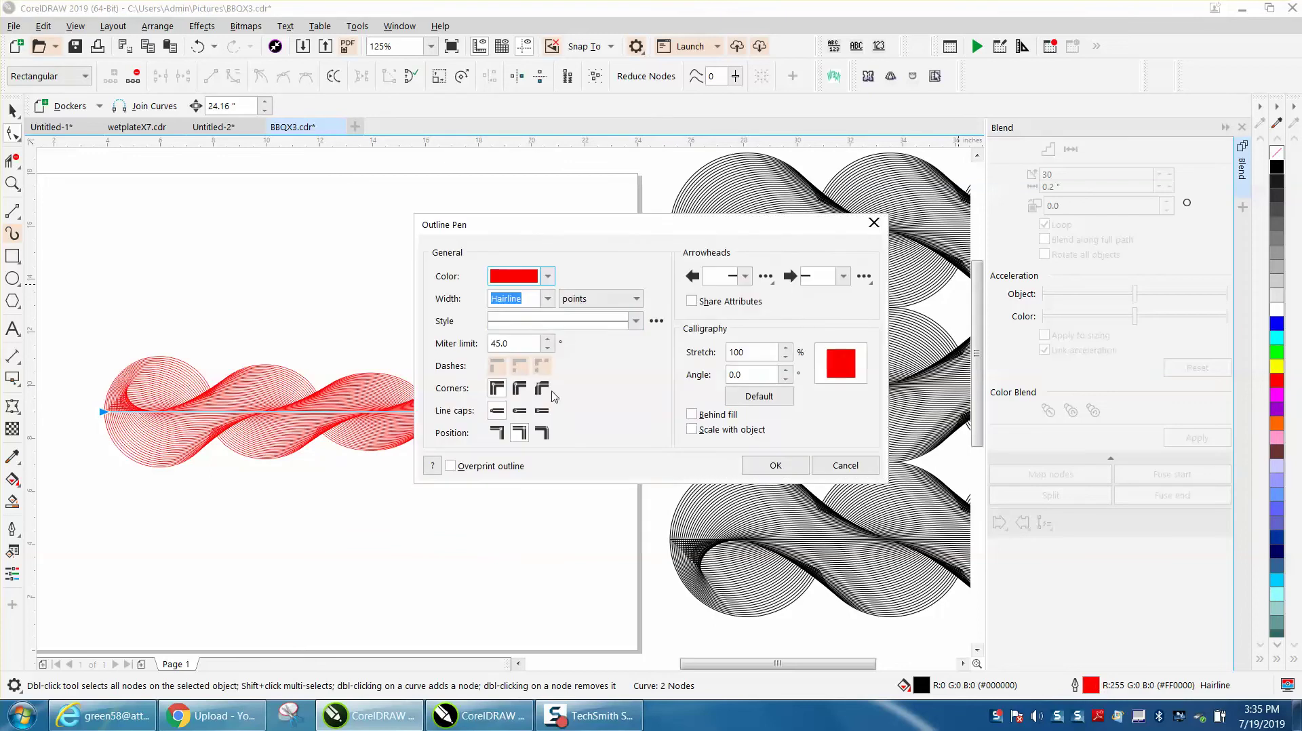
{"action": "left_click", "coordinate": [547, 298]}
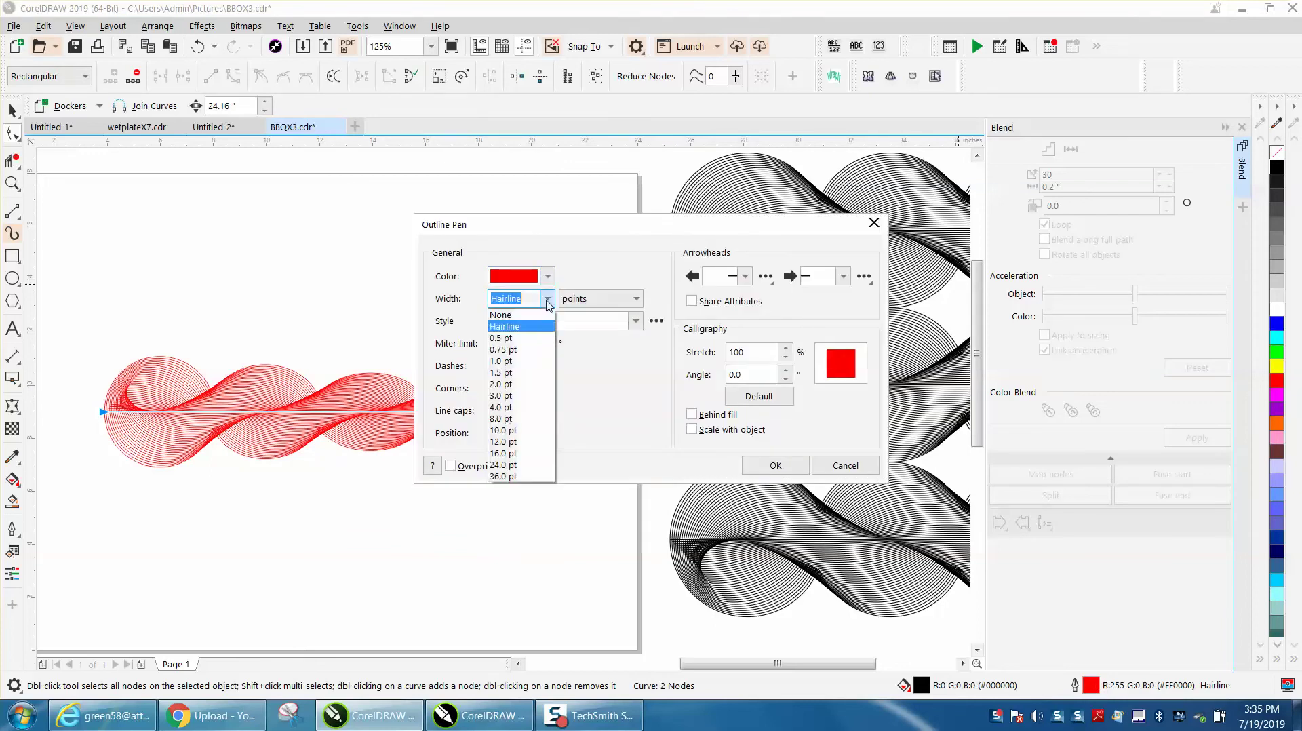
{"action": "left_click", "coordinate": [510, 378]}
{"action": "left_click", "coordinate": [547, 276]}
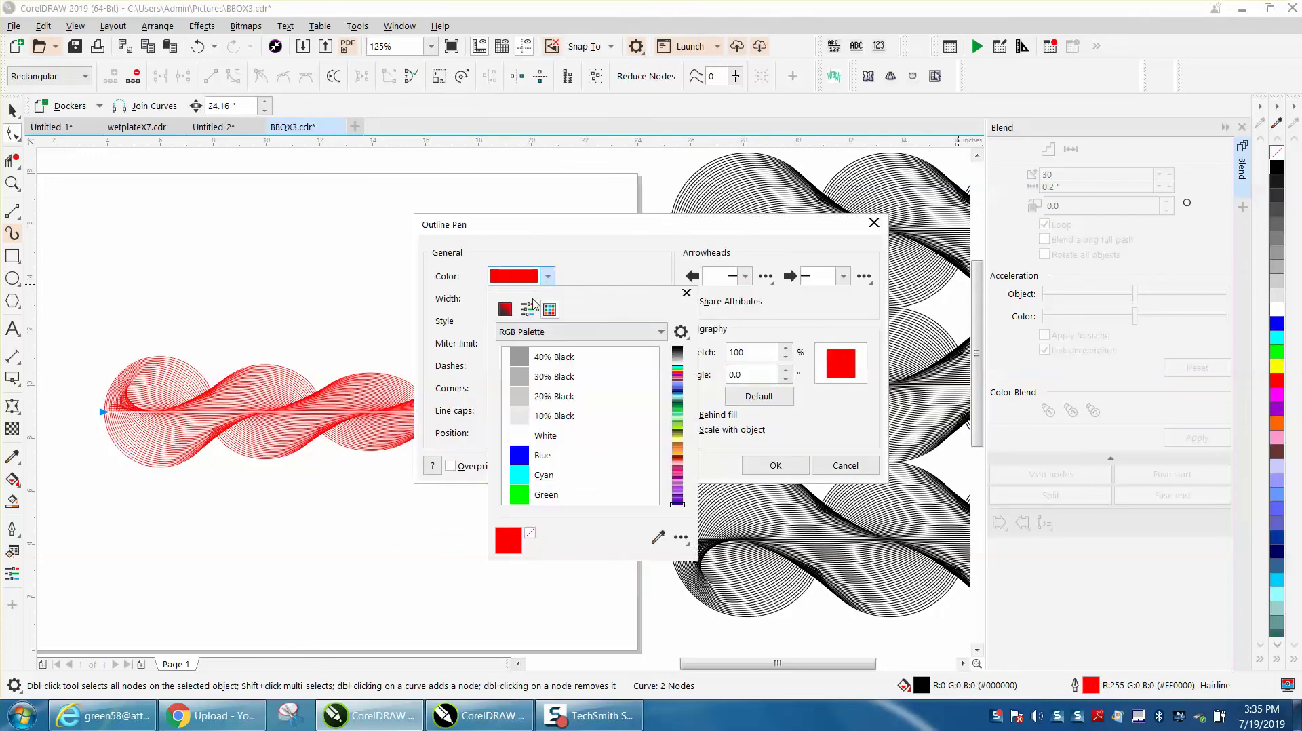
{"action": "scroll", "coordinate": [580, 358], "scroll_direction": "up", "scroll_amount": 2}
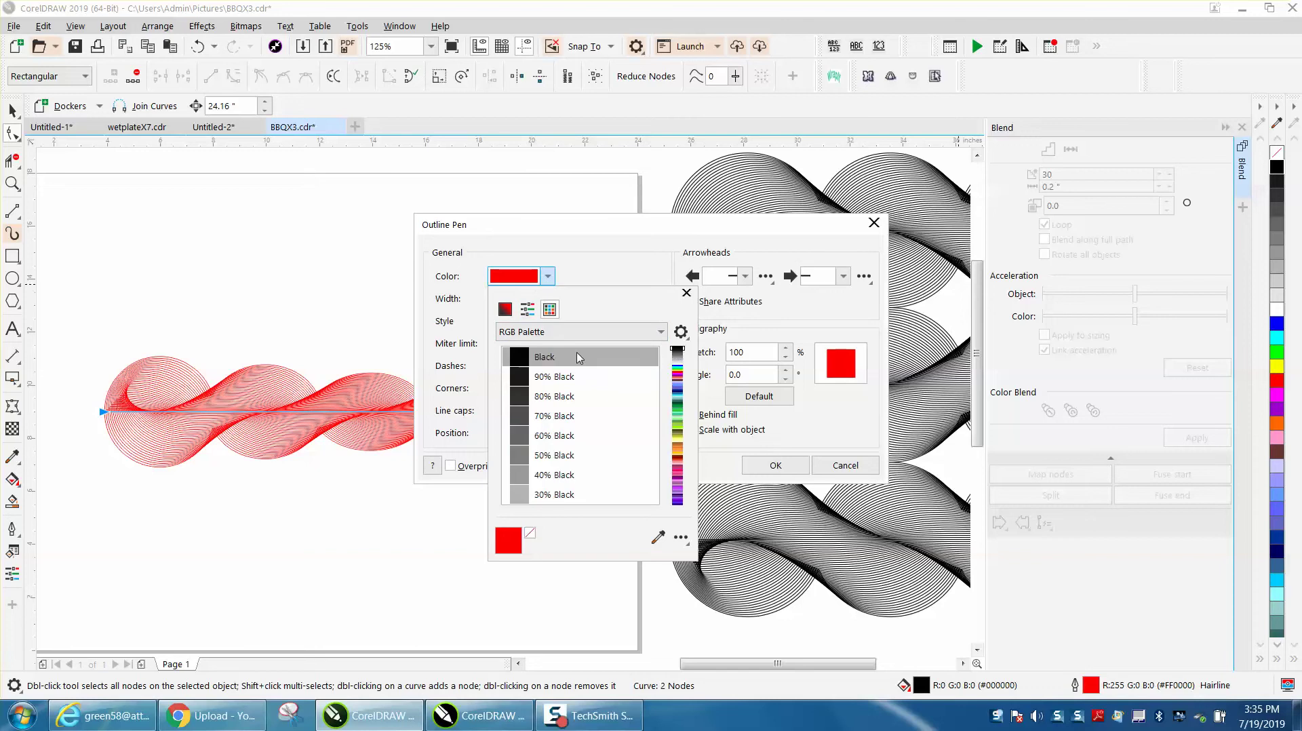
{"action": "left_click", "coordinate": [530, 357]}
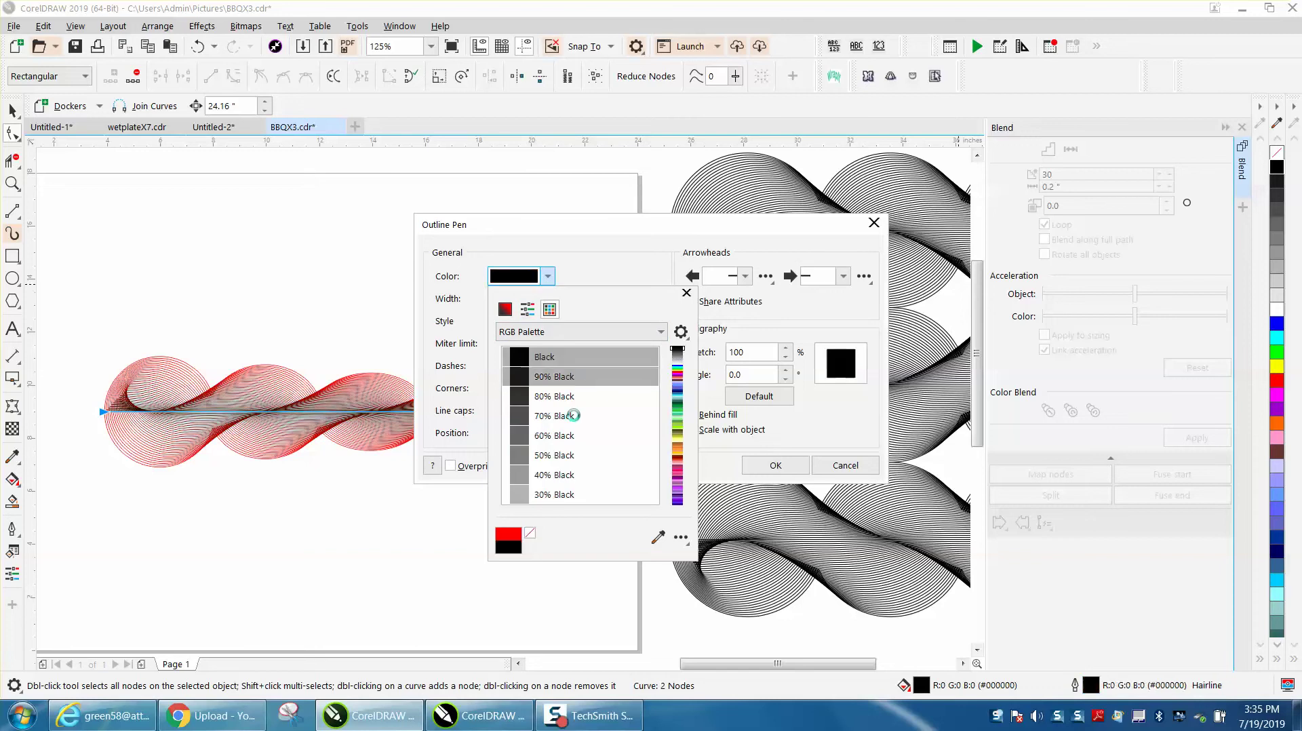
{"action": "left_click", "coordinate": [785, 467]}
{"action": "left_click", "coordinate": [773, 467]}
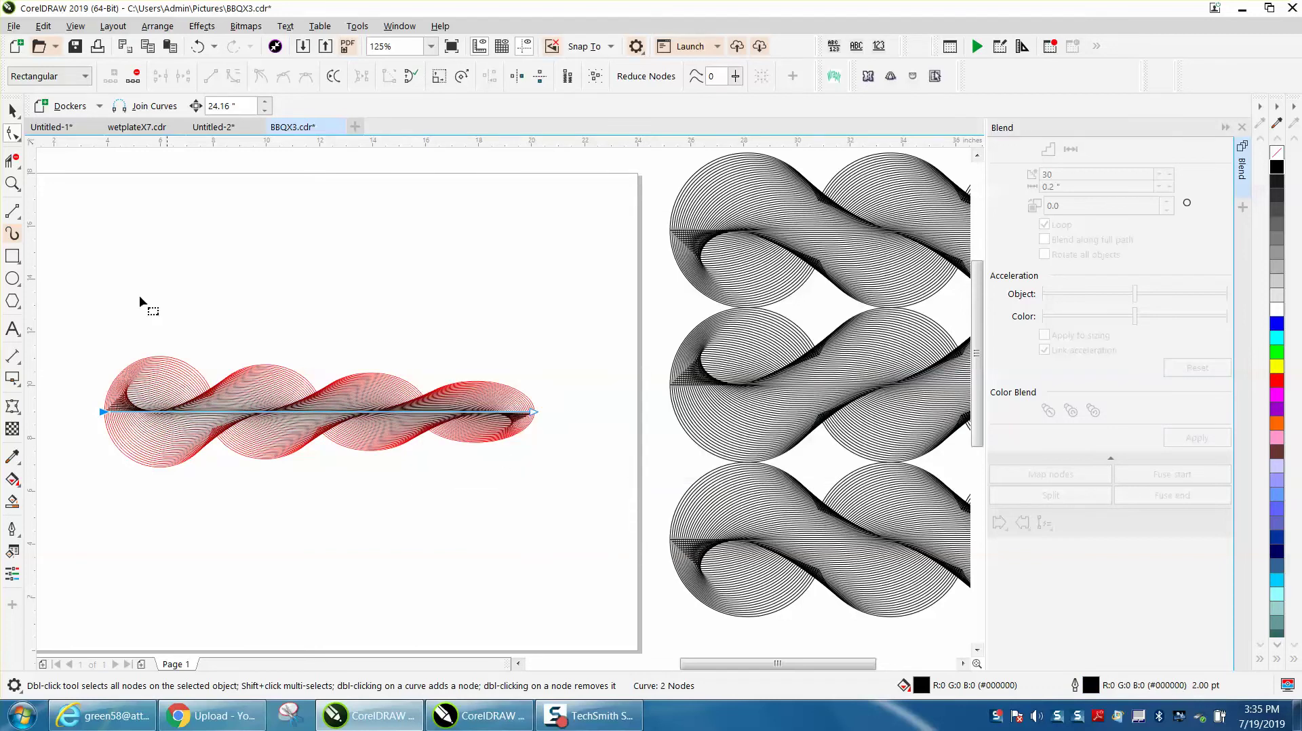
{"action": "left_click", "coordinate": [12, 184]}
Undo the line's black outline and select the whole red blend
{"action": "left_click_drag", "start_coordinate": [81, 361], "coordinate": [612, 487]}
{"action": "left_click", "coordinate": [12, 110]}
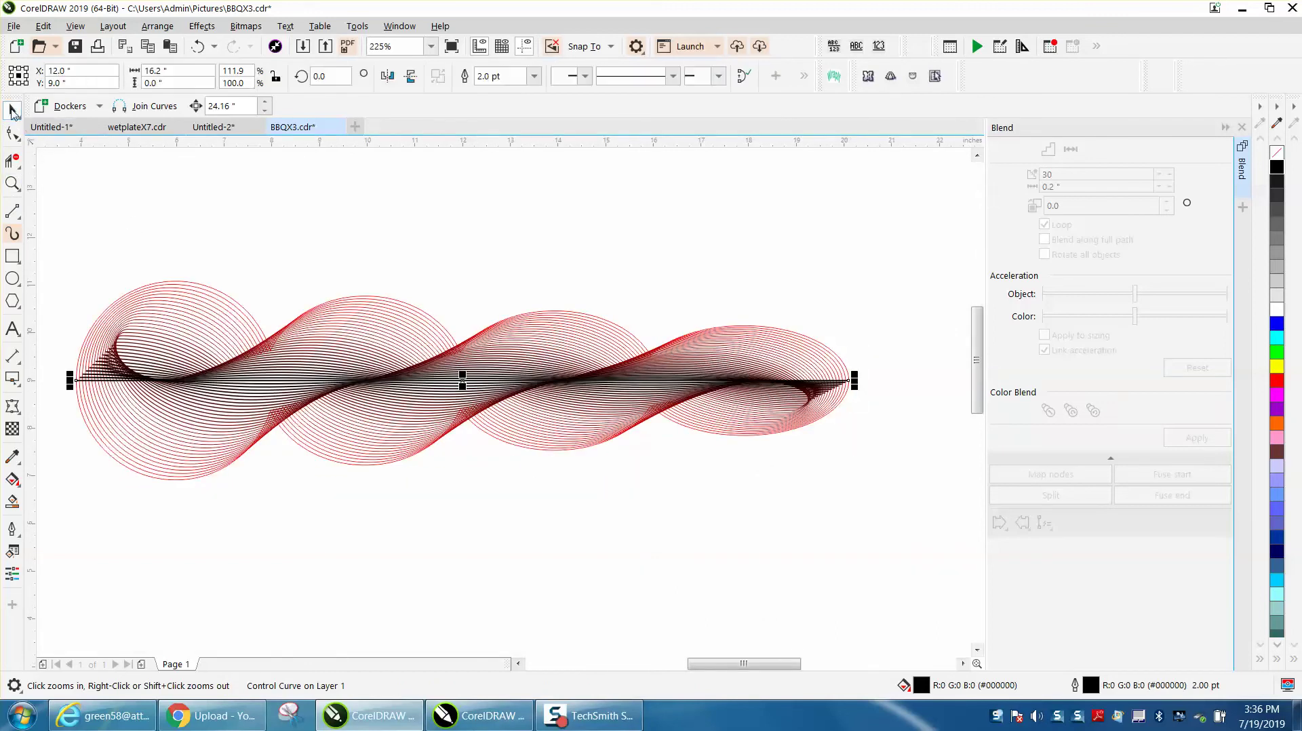
{"action": "left_click", "coordinate": [197, 46]}
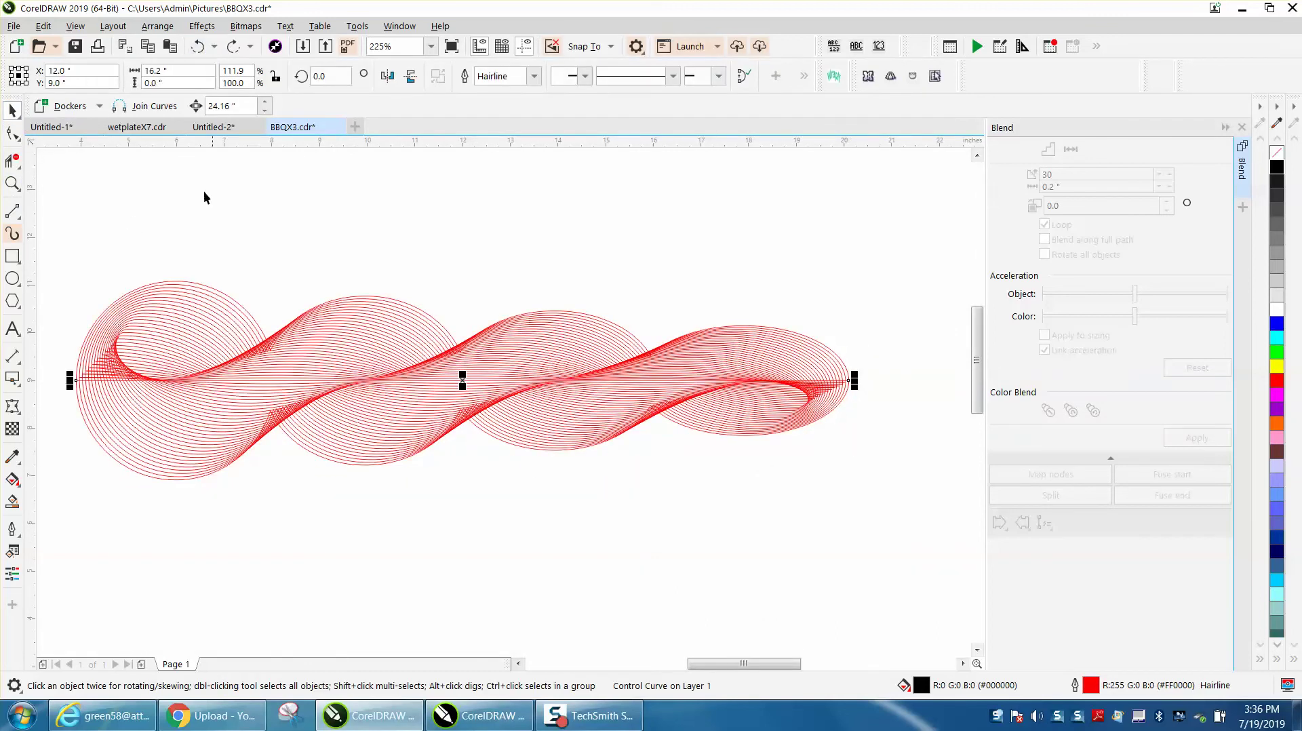
{"action": "left_click_drag", "start_coordinate": [52, 232], "coordinate": [143, 436]}
{"action": "left_click_drag", "start_coordinate": [937, 544], "coordinate": [938, 543]}
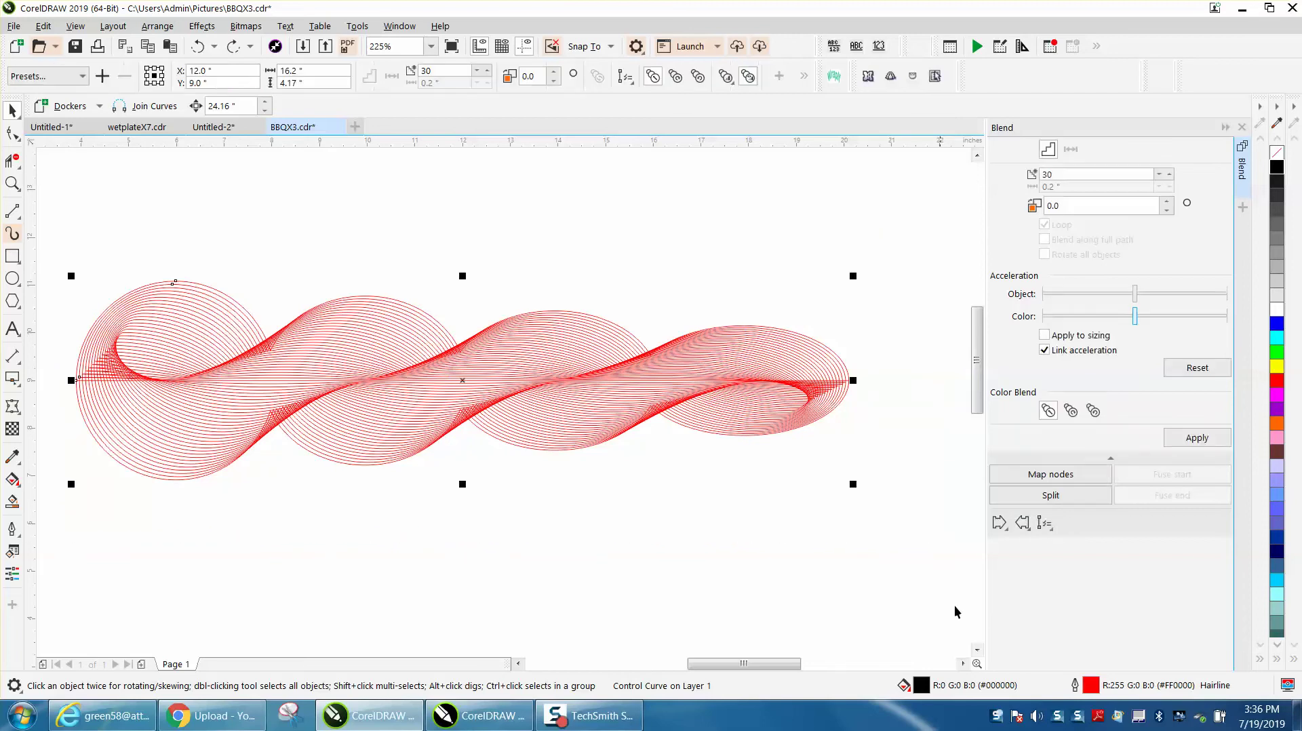
Set the entire blend's outline to 1.5 pt black
{"action": "double_click", "coordinate": [1091, 686]}
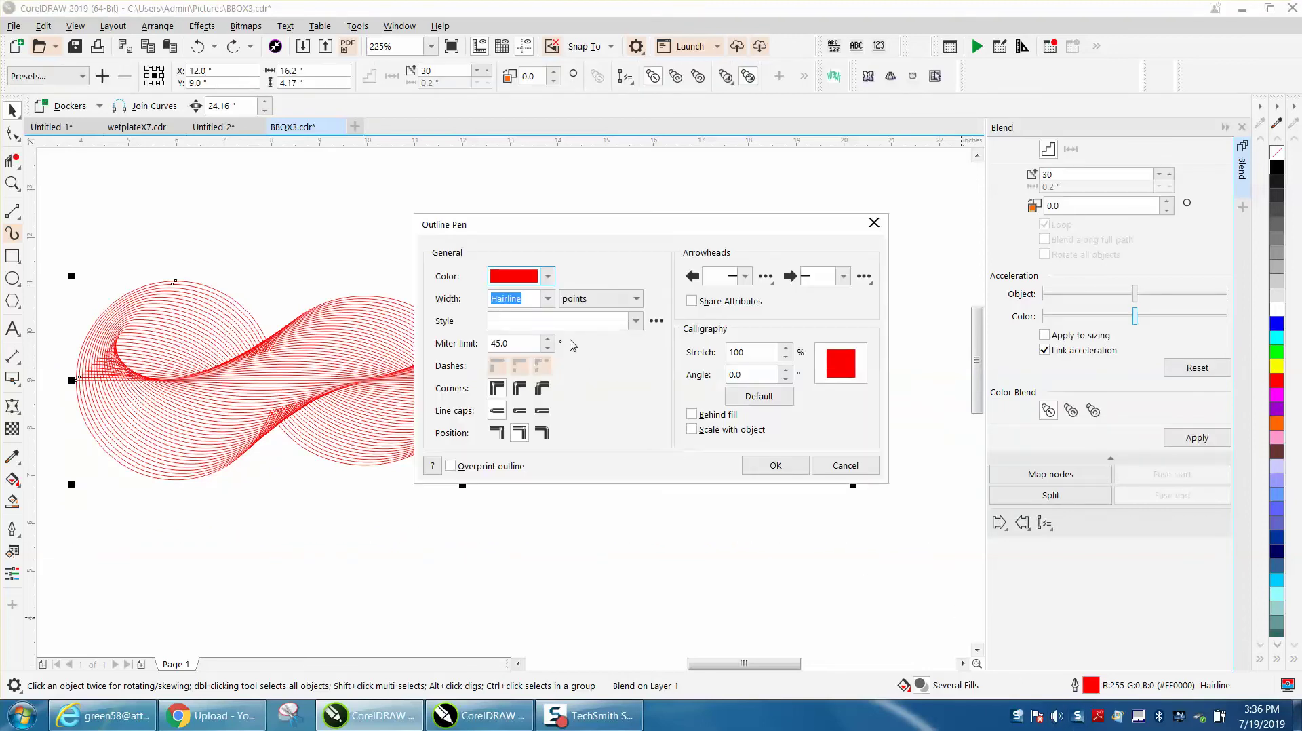
{"action": "left_click", "coordinate": [547, 299]}
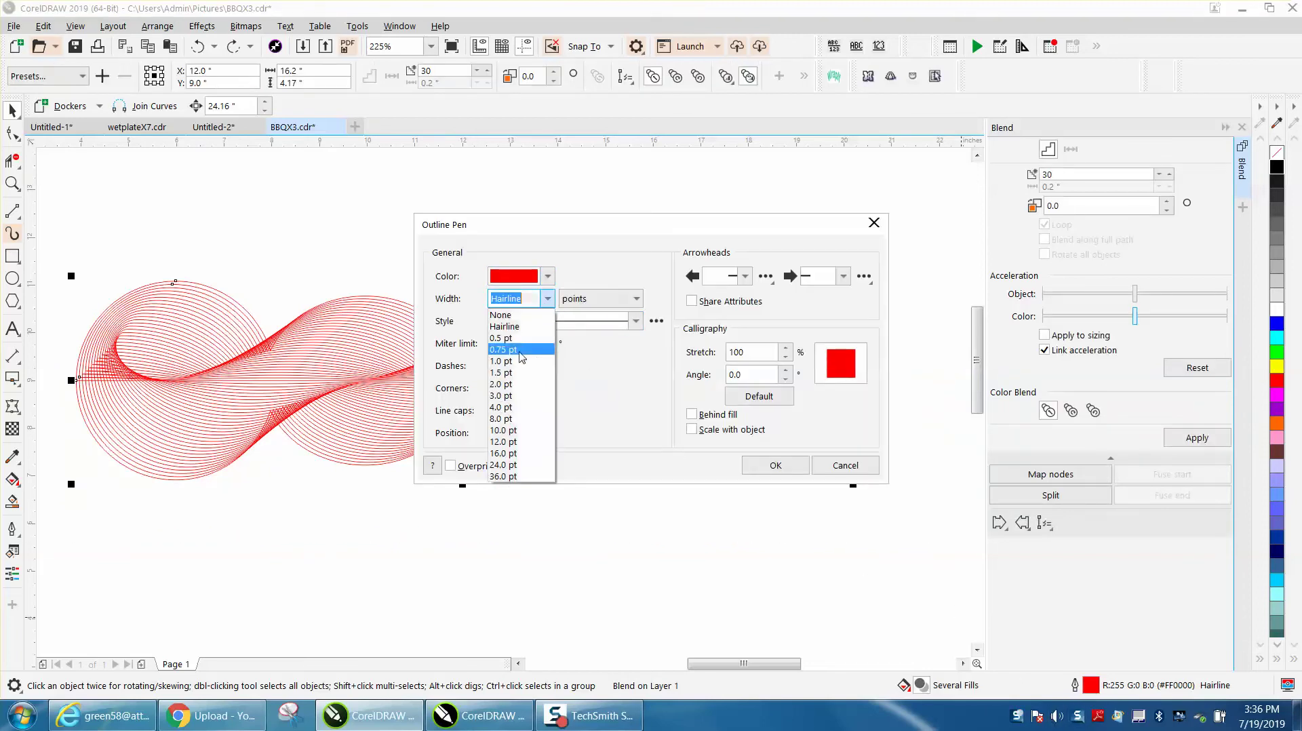
{"action": "left_click", "coordinate": [505, 407]}
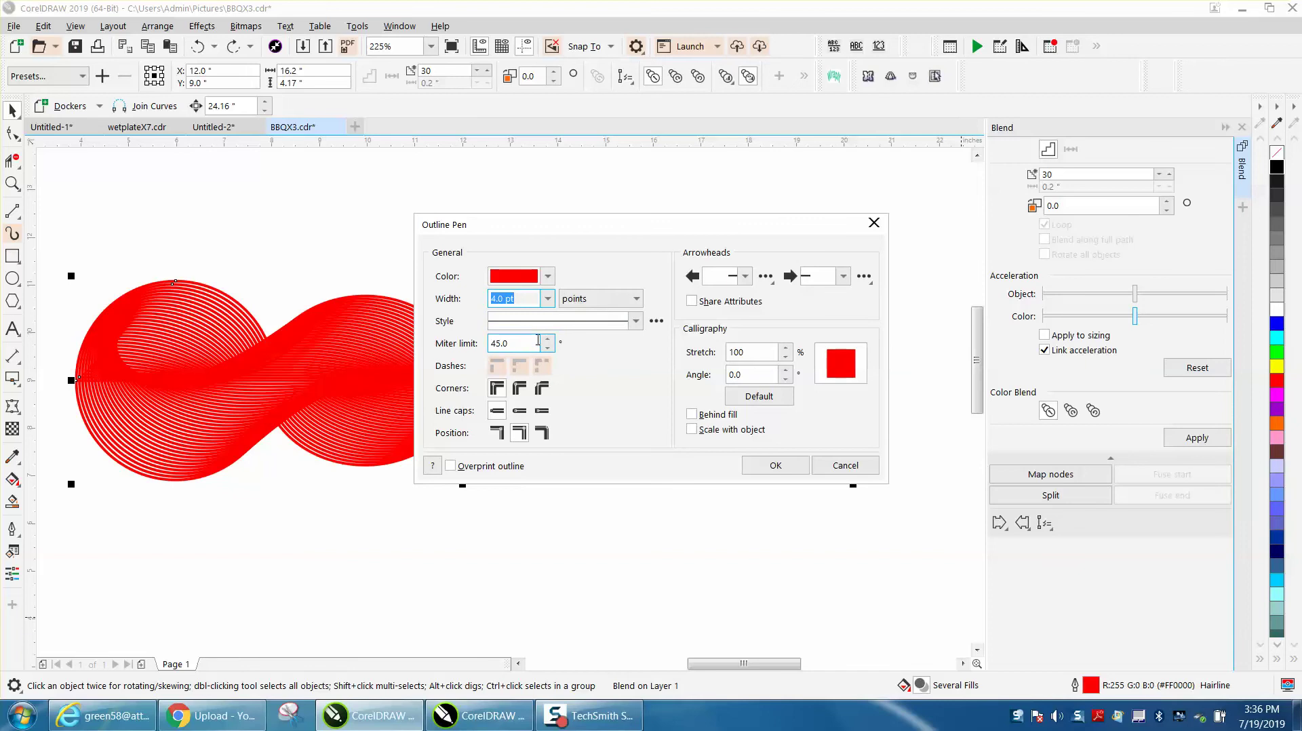
{"action": "left_click", "coordinate": [547, 298]}
{"action": "left_click", "coordinate": [501, 369]}
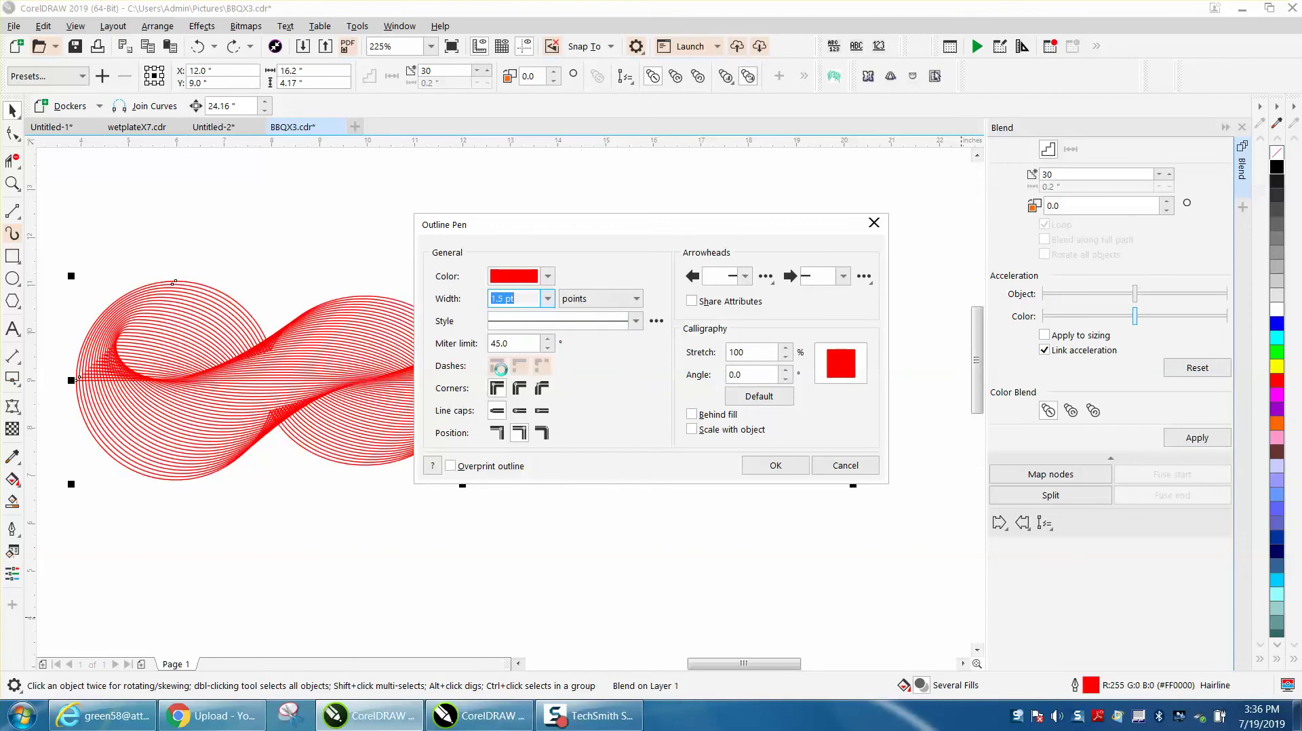
{"action": "left_click", "coordinate": [547, 276]}
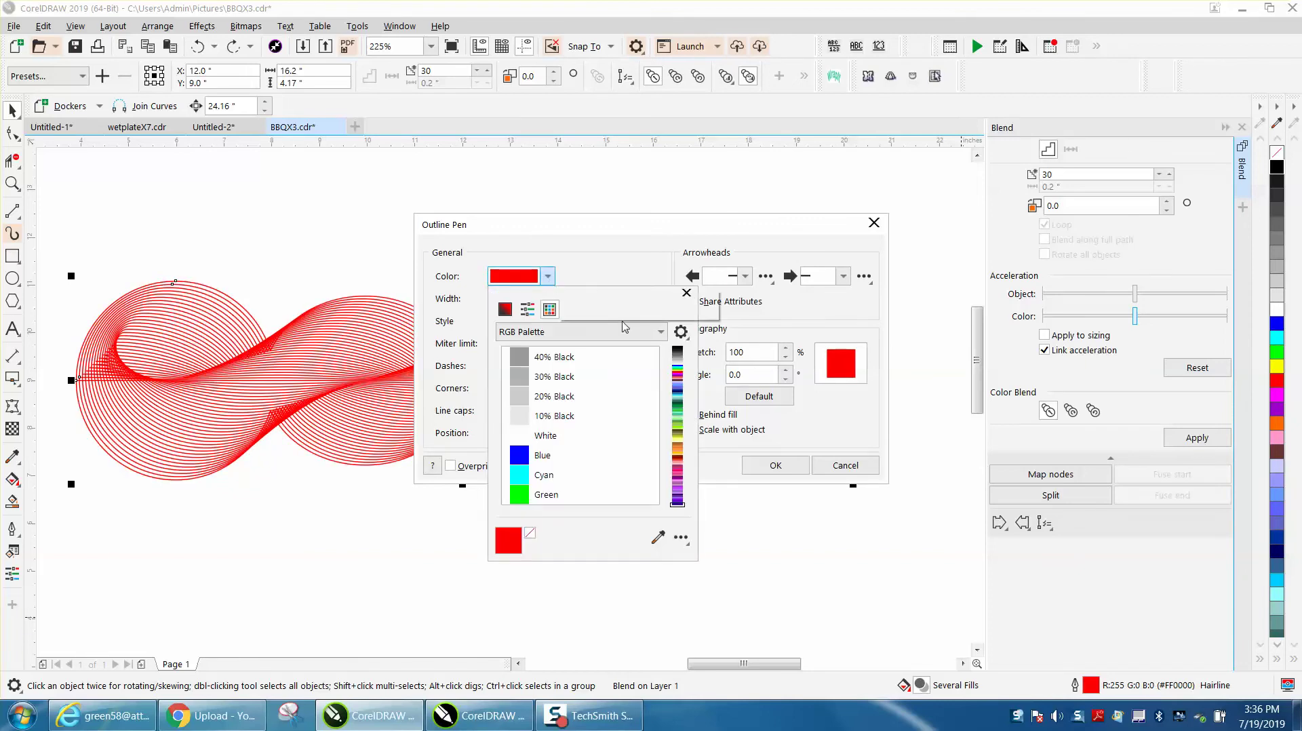
{"action": "left_click", "coordinate": [677, 350]}
{"action": "left_click", "coordinate": [550, 357]}
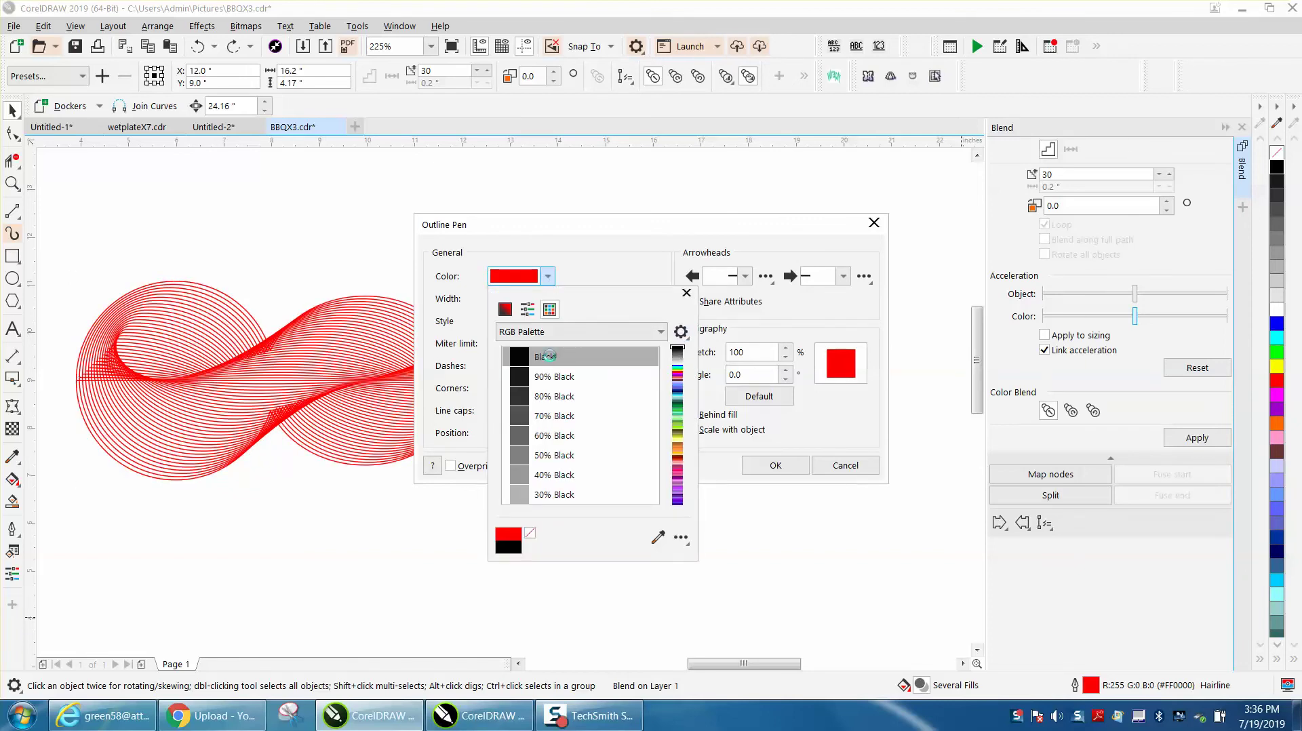
{"action": "left_click", "coordinate": [739, 475]}
{"action": "left_click", "coordinate": [775, 465]}
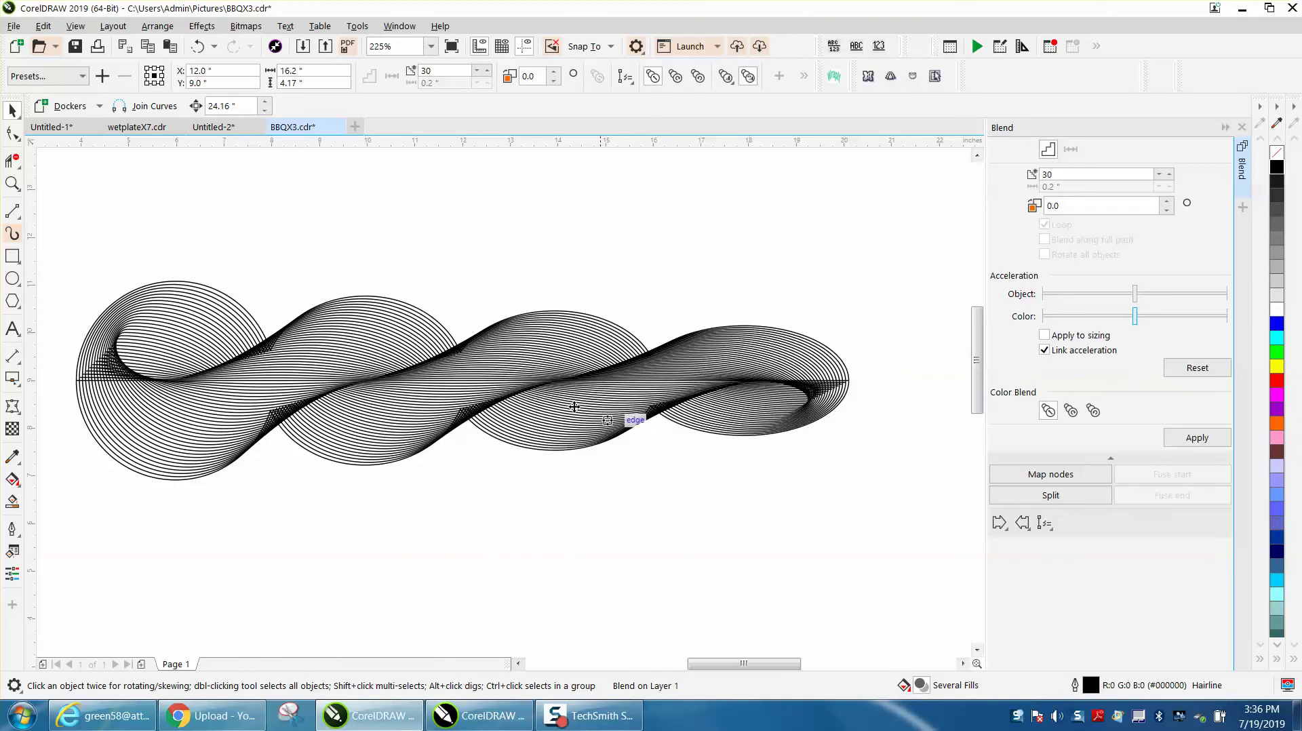
{"action": "scroll", "coordinate": [450, 334], "scroll_direction": "down", "scroll_amount": 2}
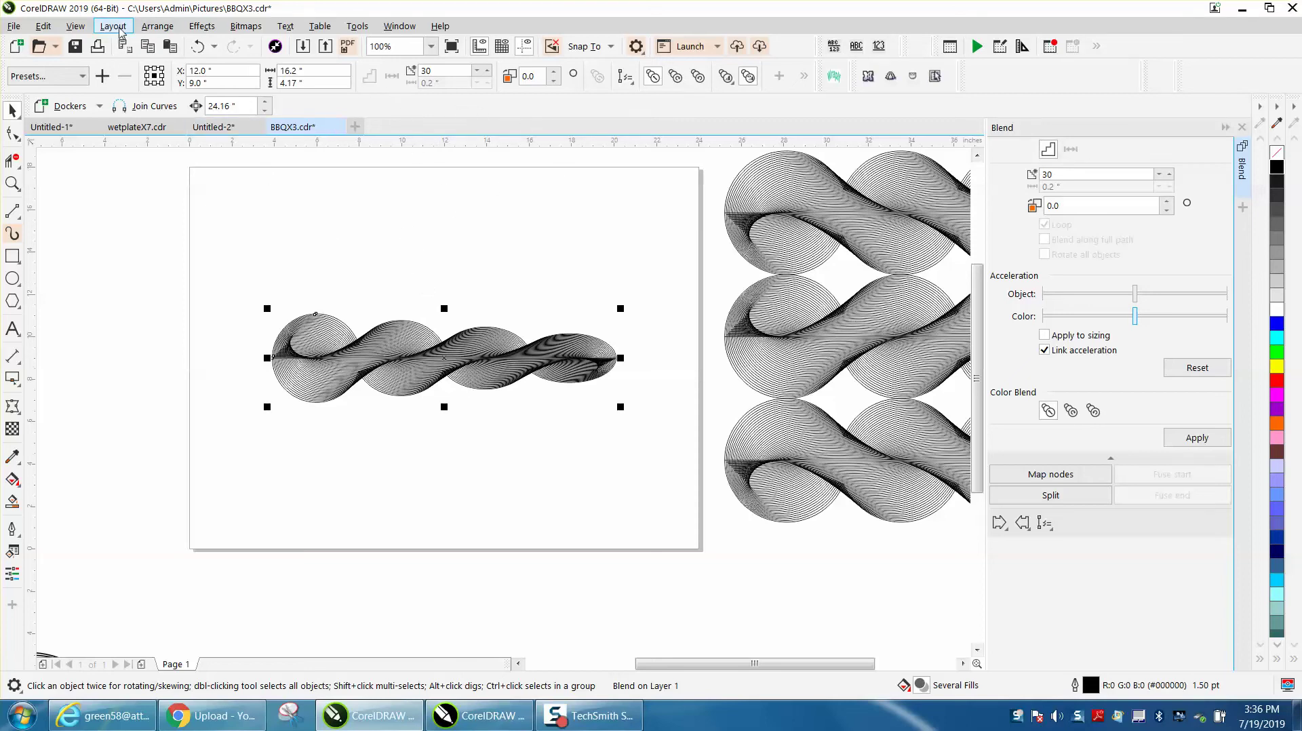
Break the ribbon blend apart and select it
{"action": "left_click", "coordinate": [153, 27]}
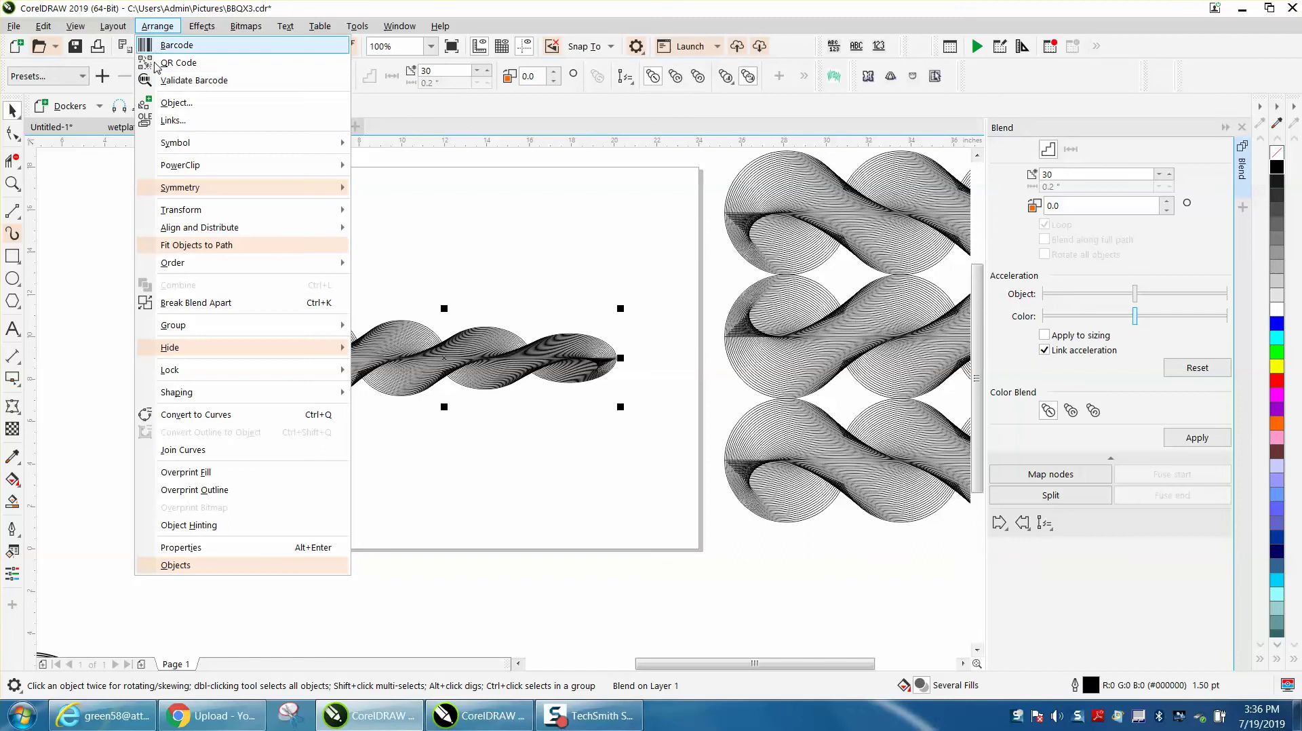
{"action": "left_click", "coordinate": [202, 302]}
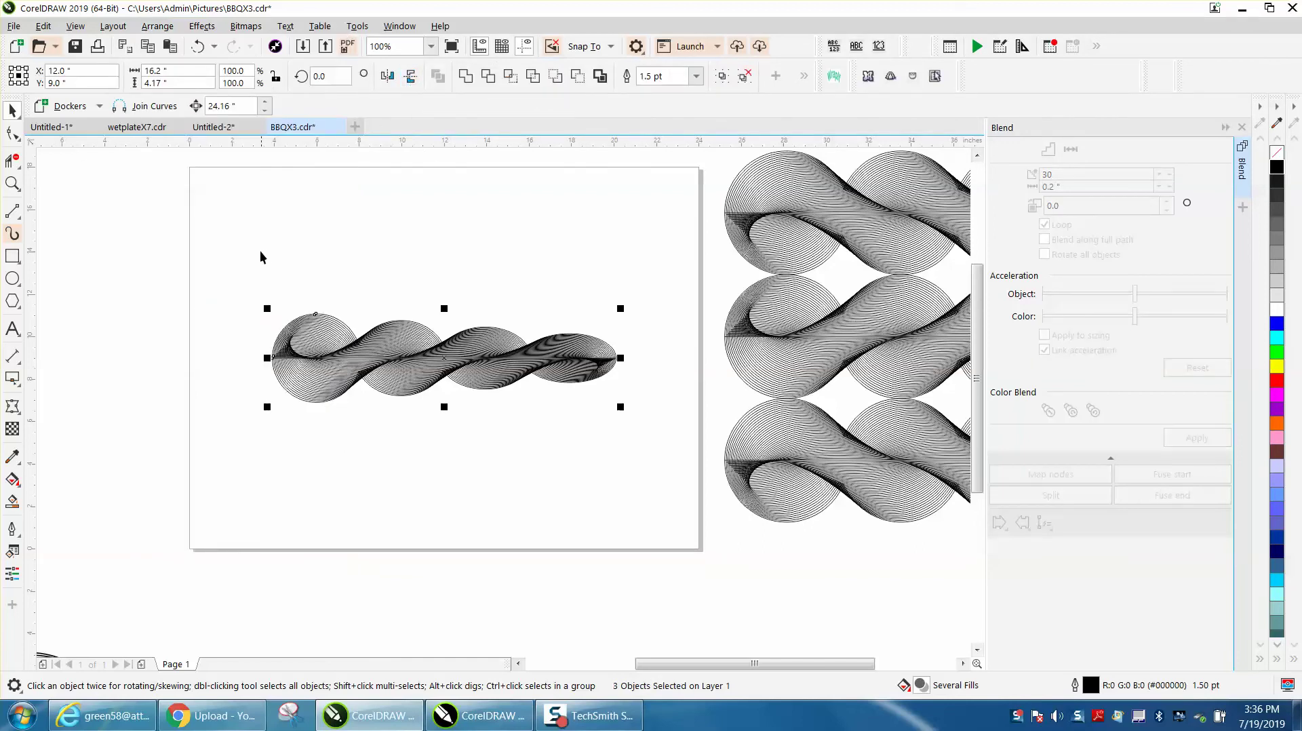
{"action": "left_click_drag", "start_coordinate": [238, 281], "coordinate": [436, 406]}
{"action": "left_click_drag", "start_coordinate": [632, 427], "coordinate": [633, 427]}
Mirror the ribbon horizontally, inspect it zoomed in, then undo the mirror
{"action": "left_click", "coordinate": [387, 76]}
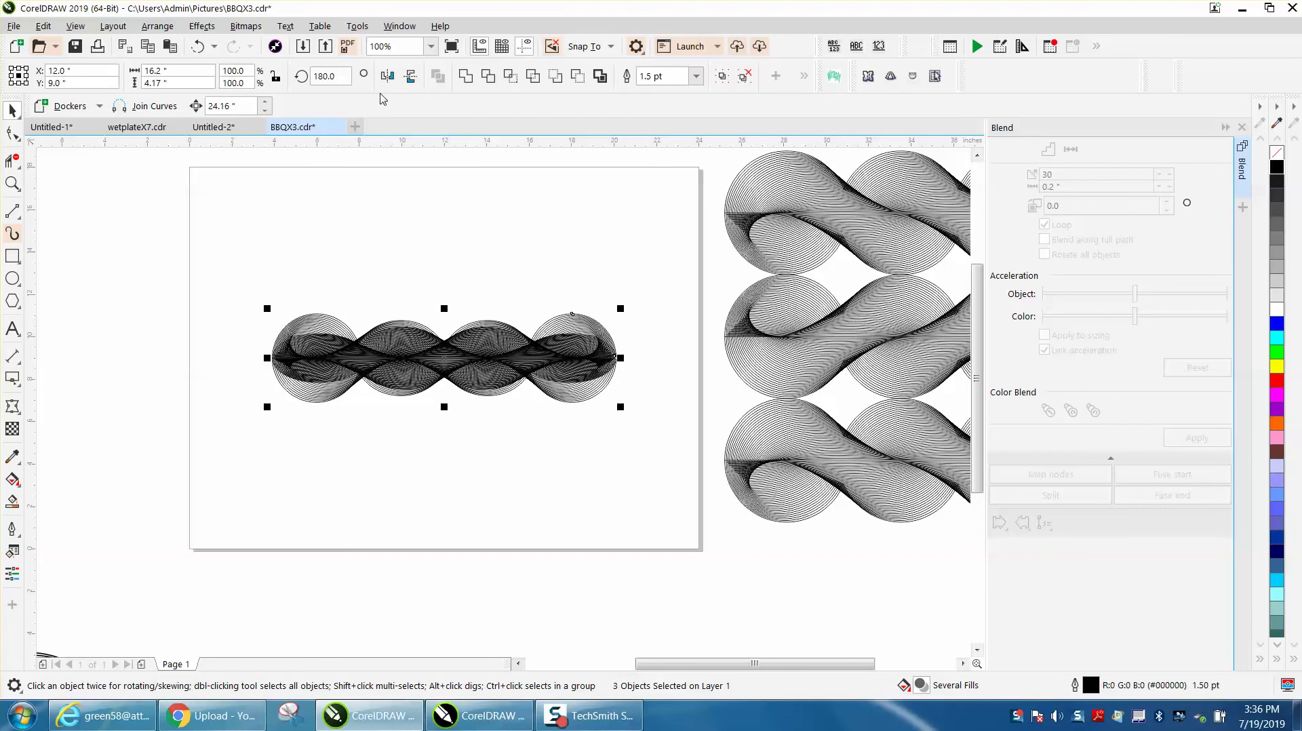
{"action": "left_click", "coordinate": [12, 183]}
{"action": "left_click_drag", "start_coordinate": [281, 299], "coordinate": [653, 415]}
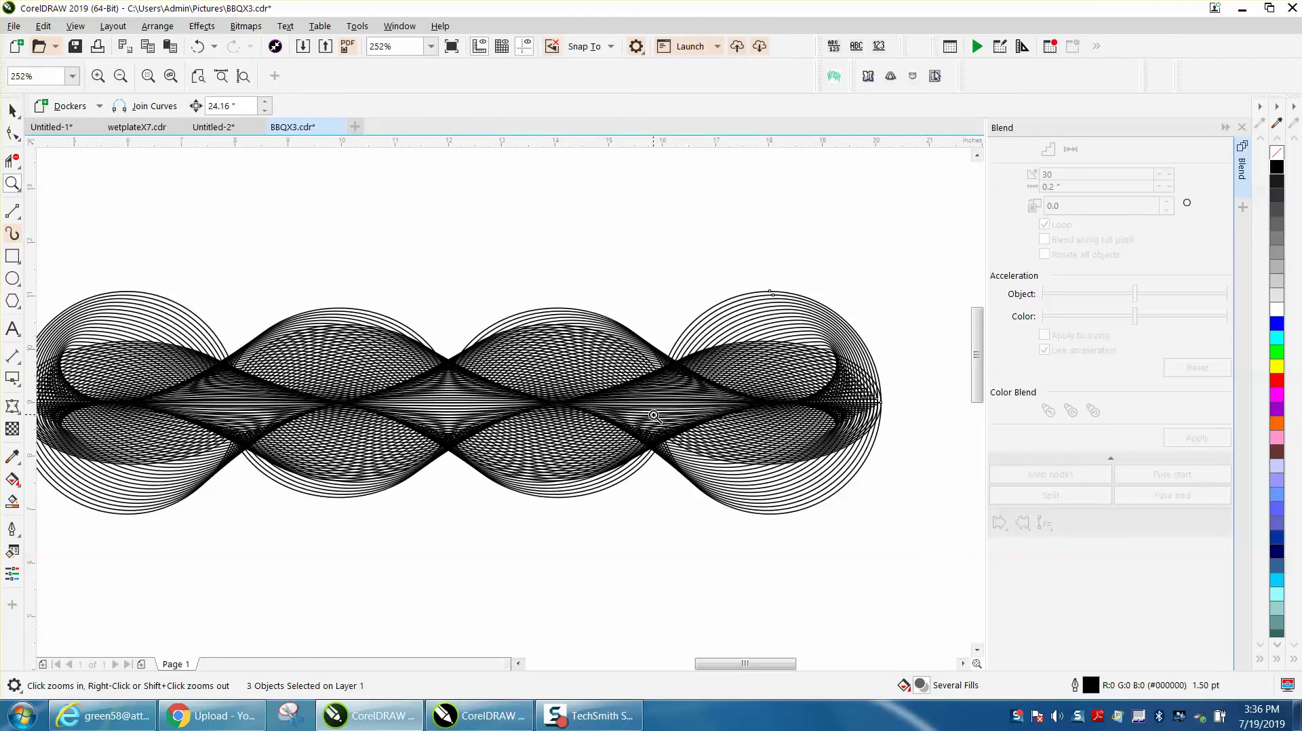
{"action": "right_click", "coordinate": [397, 307]}
{"action": "left_click", "coordinate": [12, 110]}
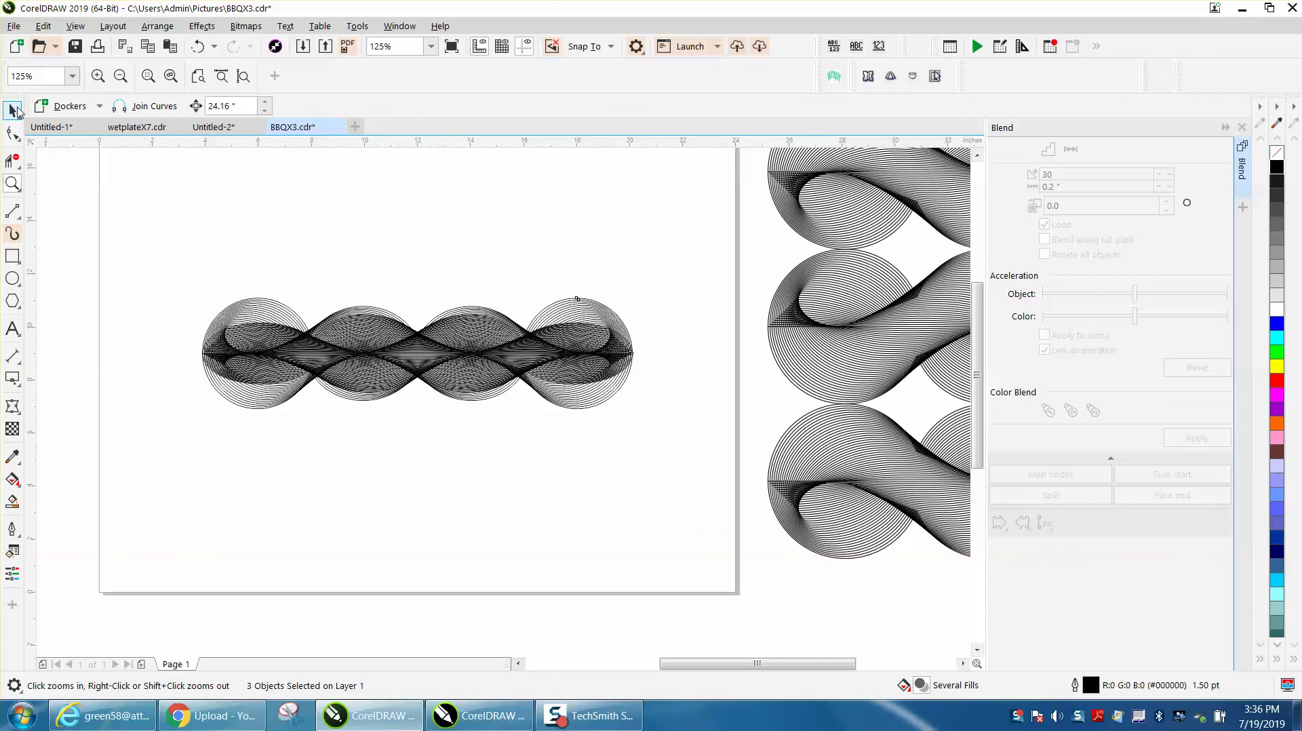
{"action": "left_click", "coordinate": [197, 46]}
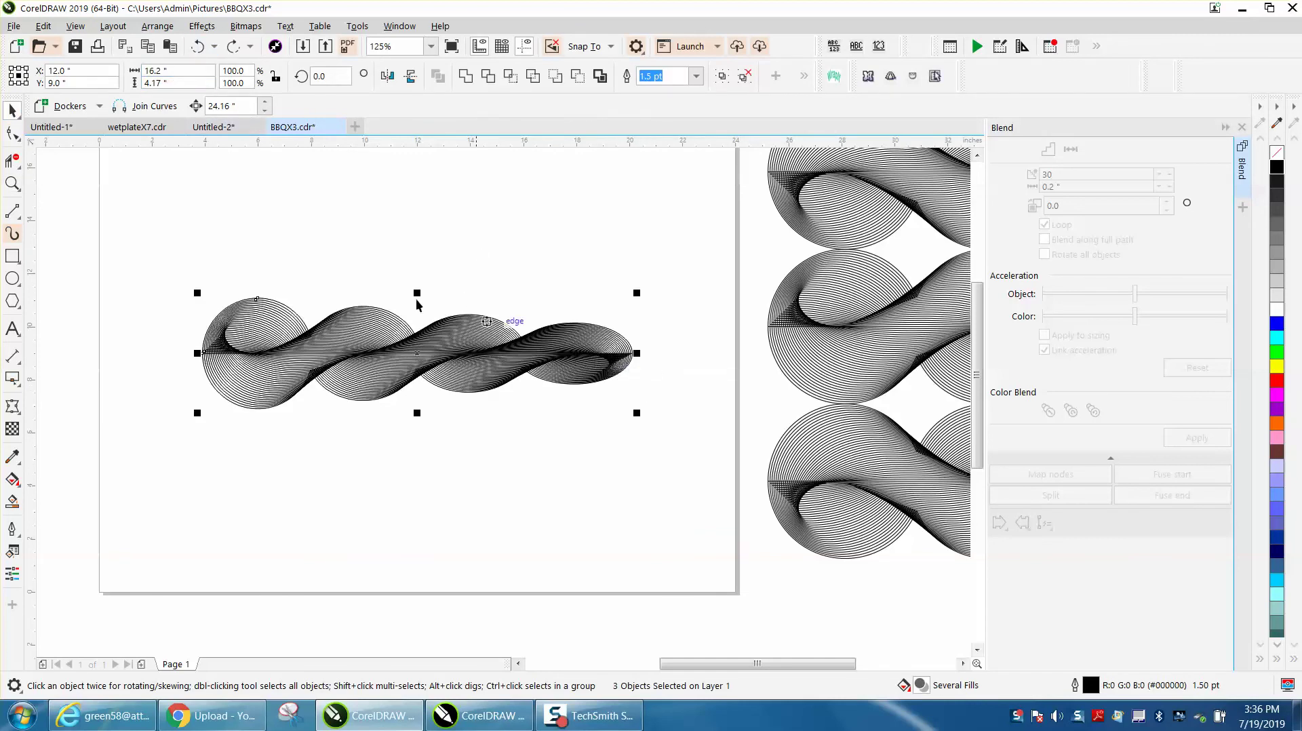
With nothing selected, set the Nudge distance to 16.2 inches
{"action": "left_click", "coordinate": [294, 198]}
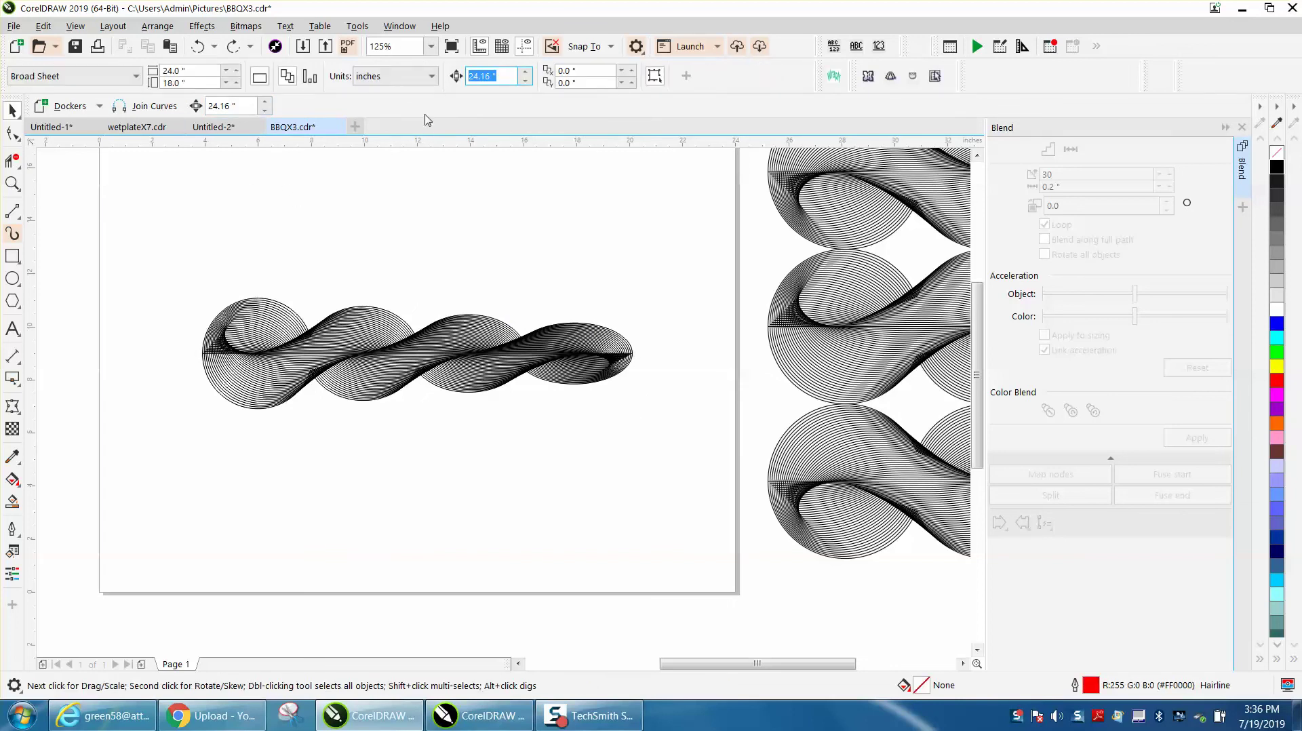
{"action": "type", "text": "16.2"}
{"action": "key", "text": "Return"}
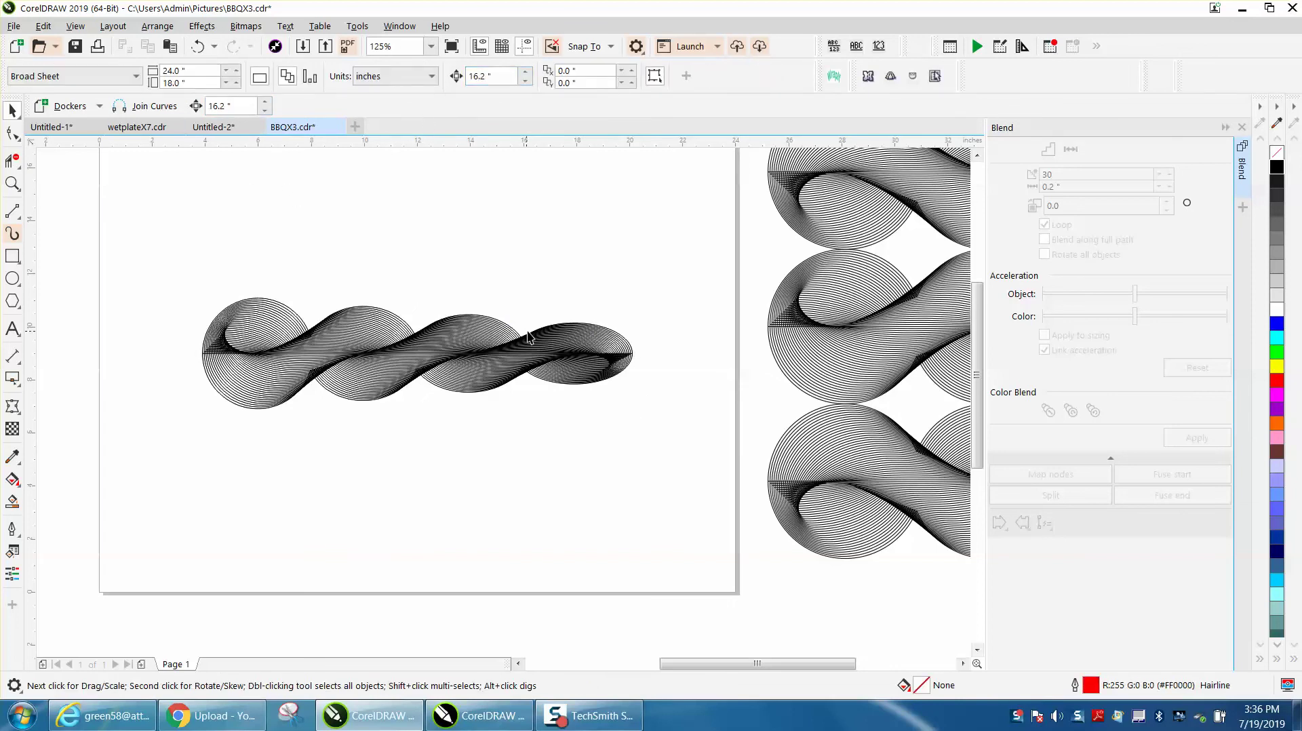
Mirror the twisted ribbon group horizontally and nudge it 16.2 inches left to extend the ribbon
{"action": "left_click", "coordinate": [528, 341]}
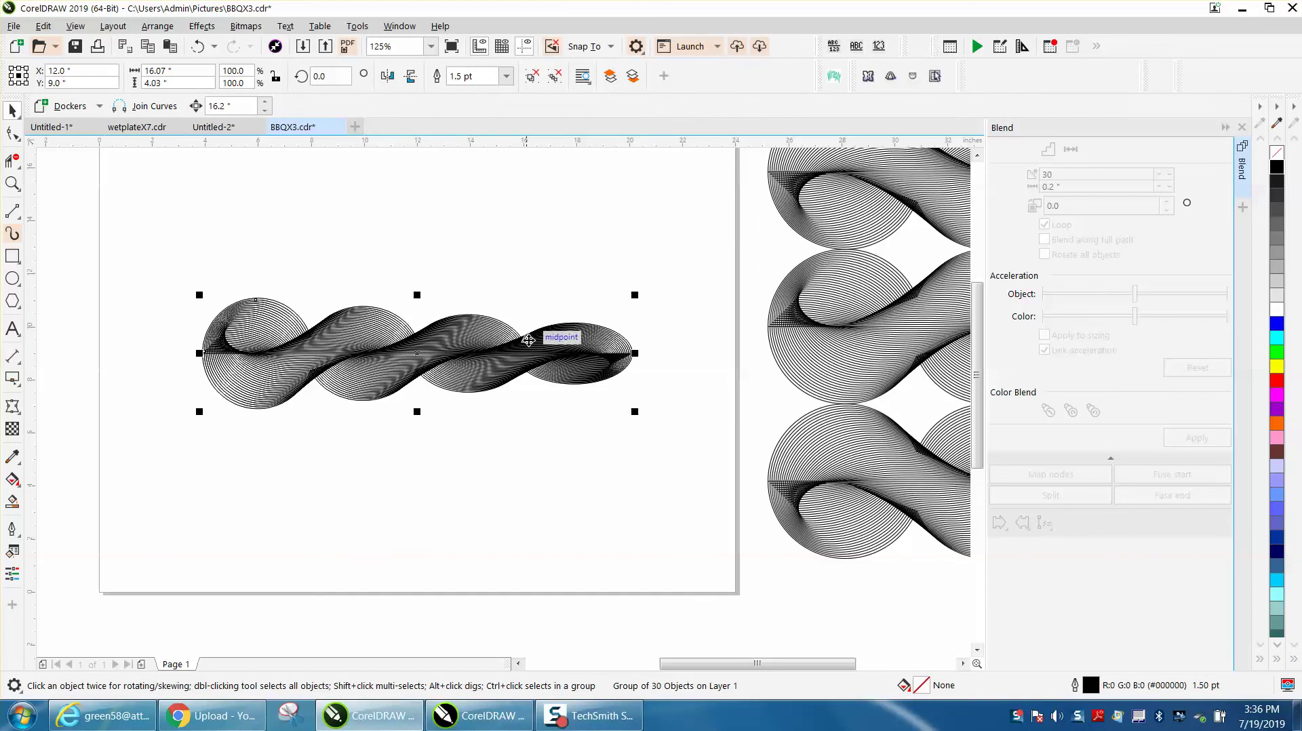
{"action": "left_click", "coordinate": [387, 77]}
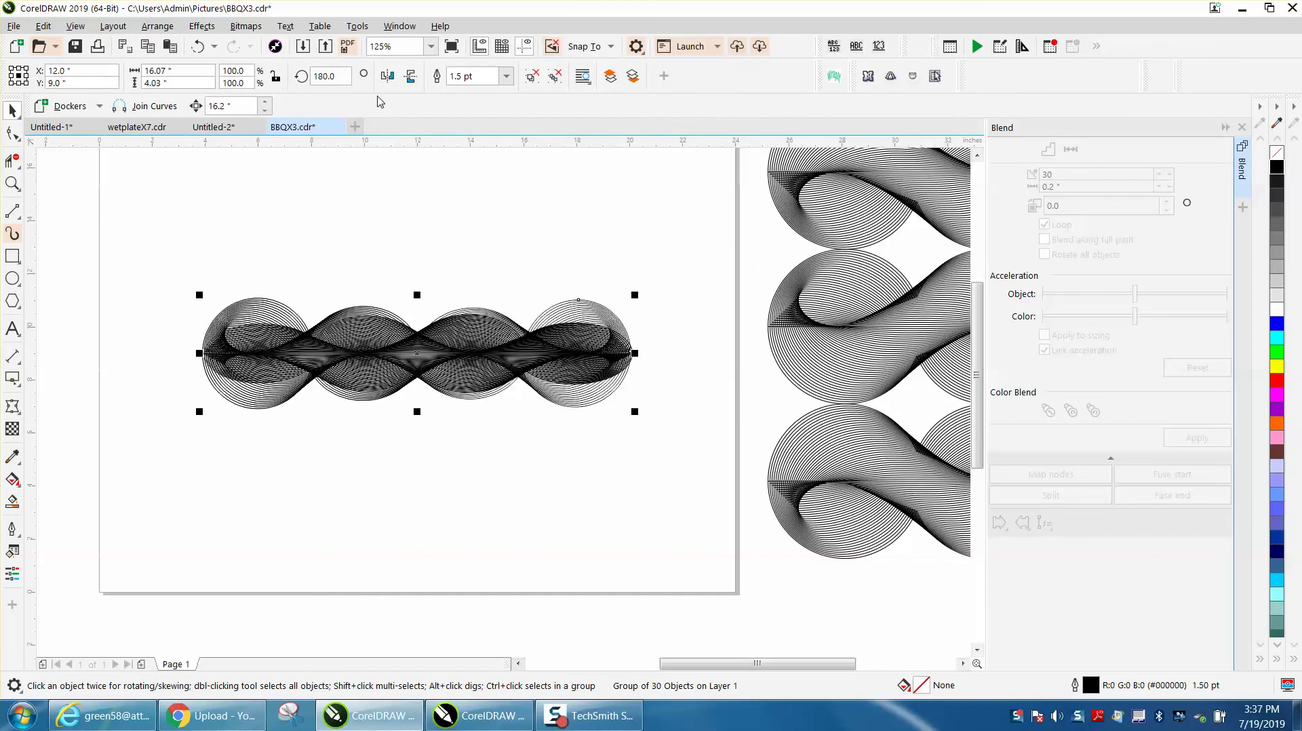
{"action": "key", "text": "Left"}
{"action": "scroll", "coordinate": [519, 302], "scroll_direction": "down", "scroll_amount": 2}
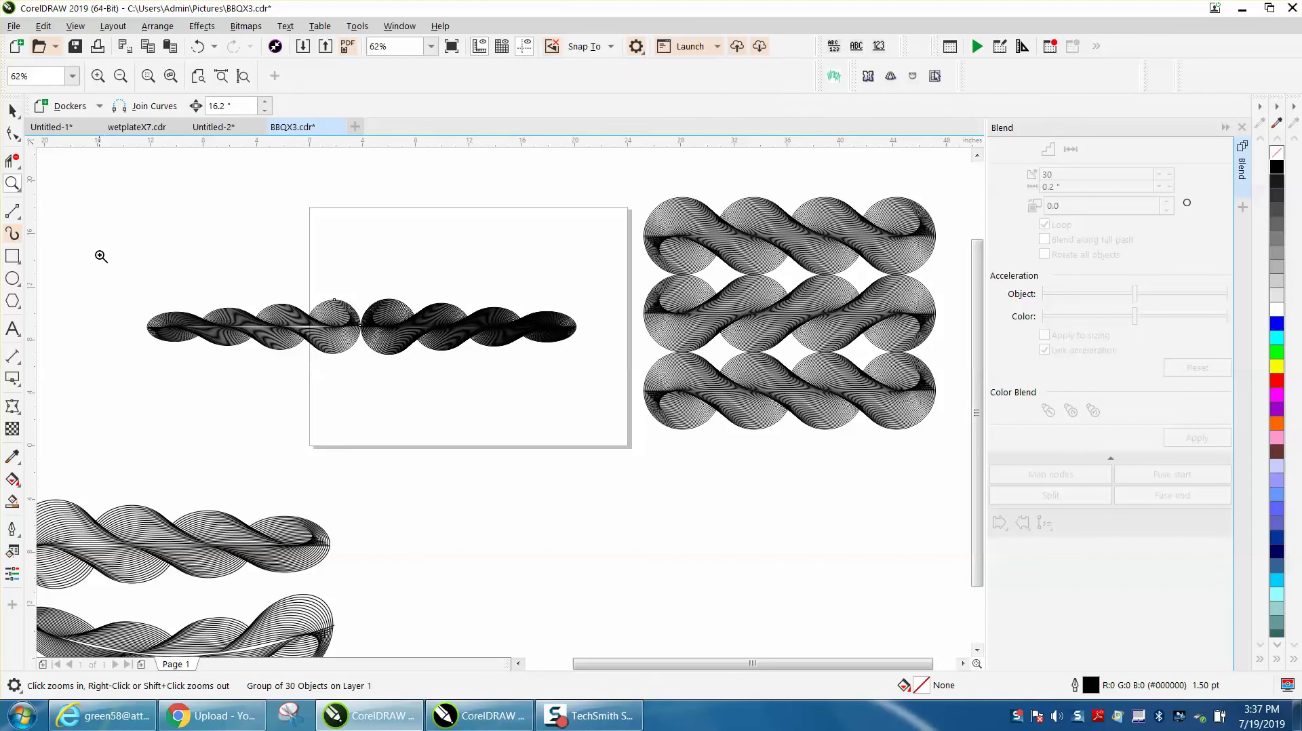
{"action": "left_click_drag", "start_coordinate": [100, 256], "coordinate": [587, 420]}
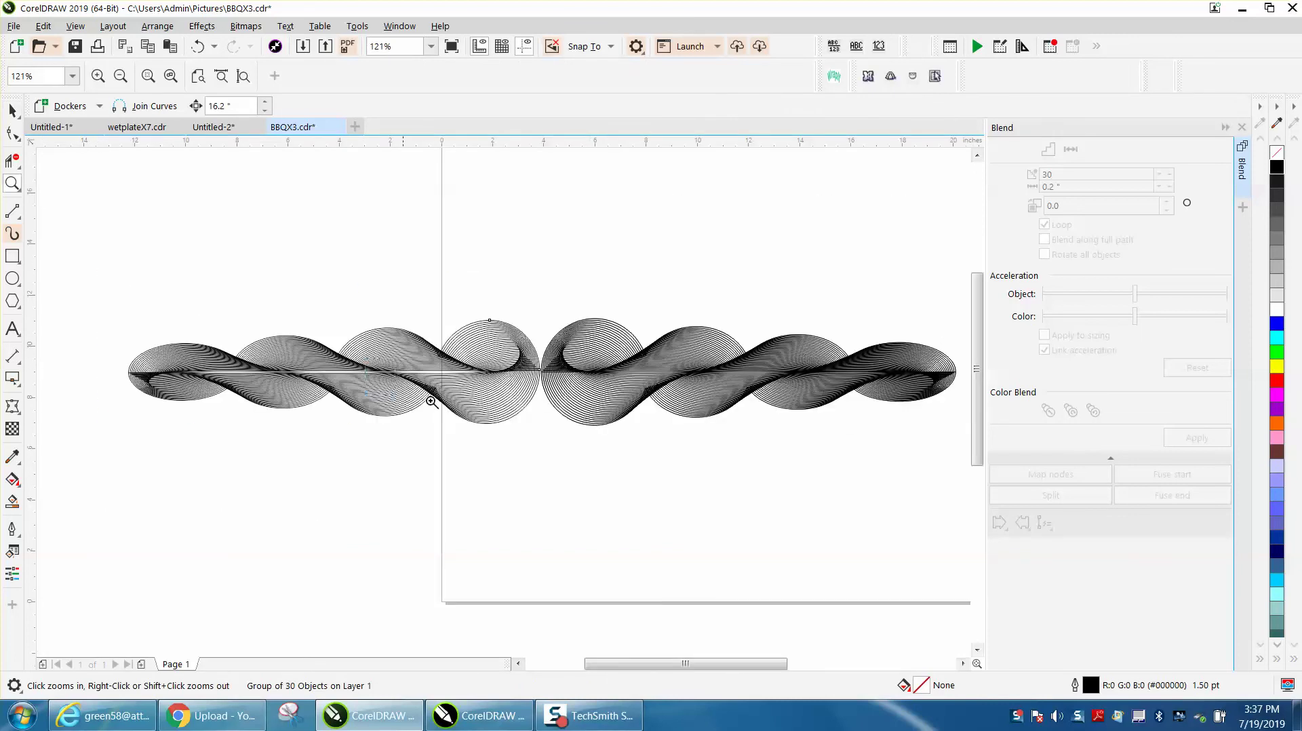
{"action": "scroll", "coordinate": [432, 402], "scroll_direction": "up", "scroll_amount": 3}
{"action": "scroll", "coordinate": [339, 329], "scroll_direction": "down", "scroll_amount": 3}
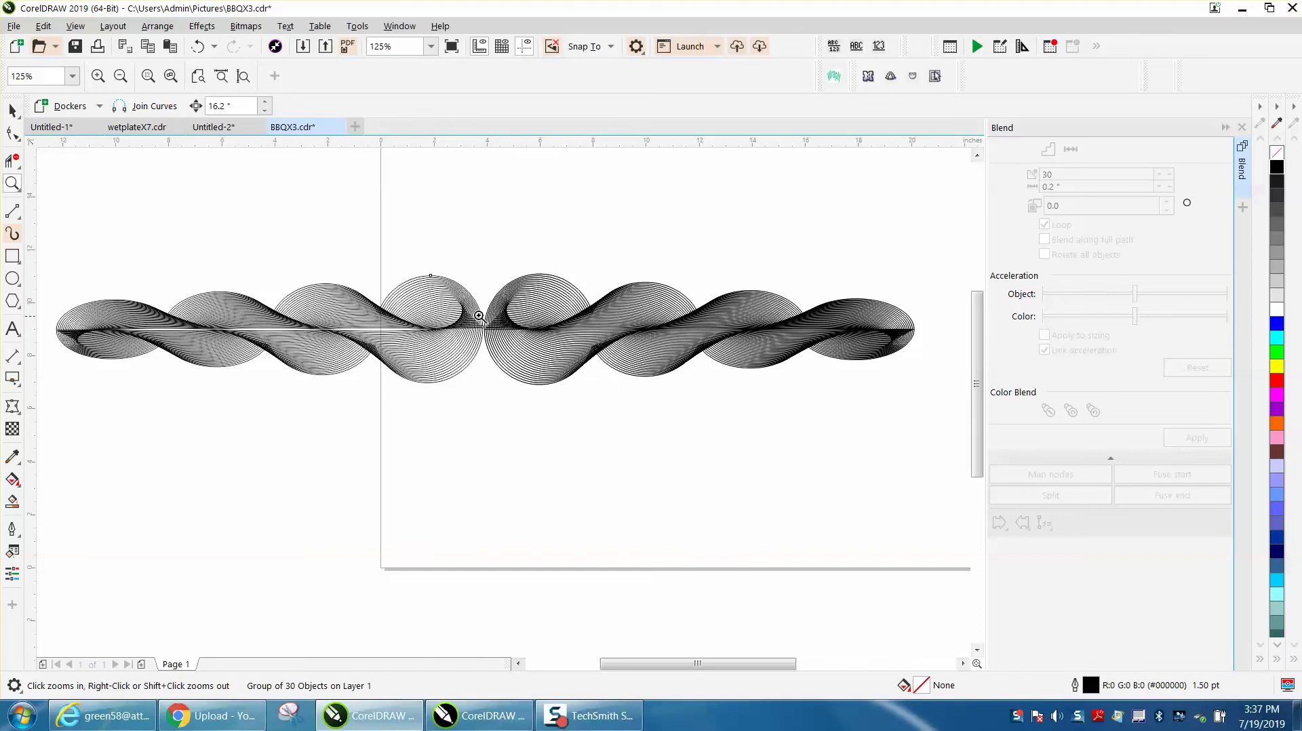
{"action": "scroll", "coordinate": [500, 339], "scroll_direction": "up", "scroll_amount": 5}
{"action": "scroll", "coordinate": [503, 341], "scroll_direction": "down", "scroll_amount": 6}
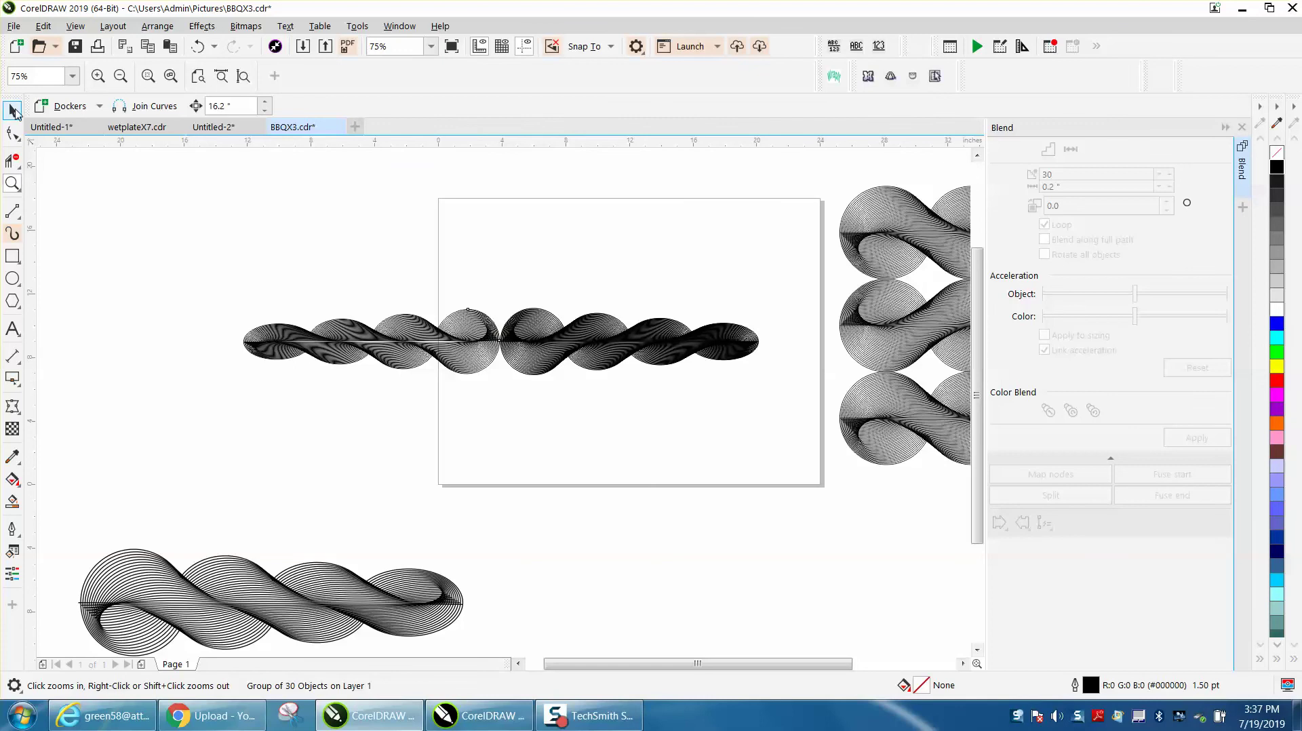
{"action": "left_click", "coordinate": [12, 110]}
{"action": "left_click", "coordinate": [12, 183]}
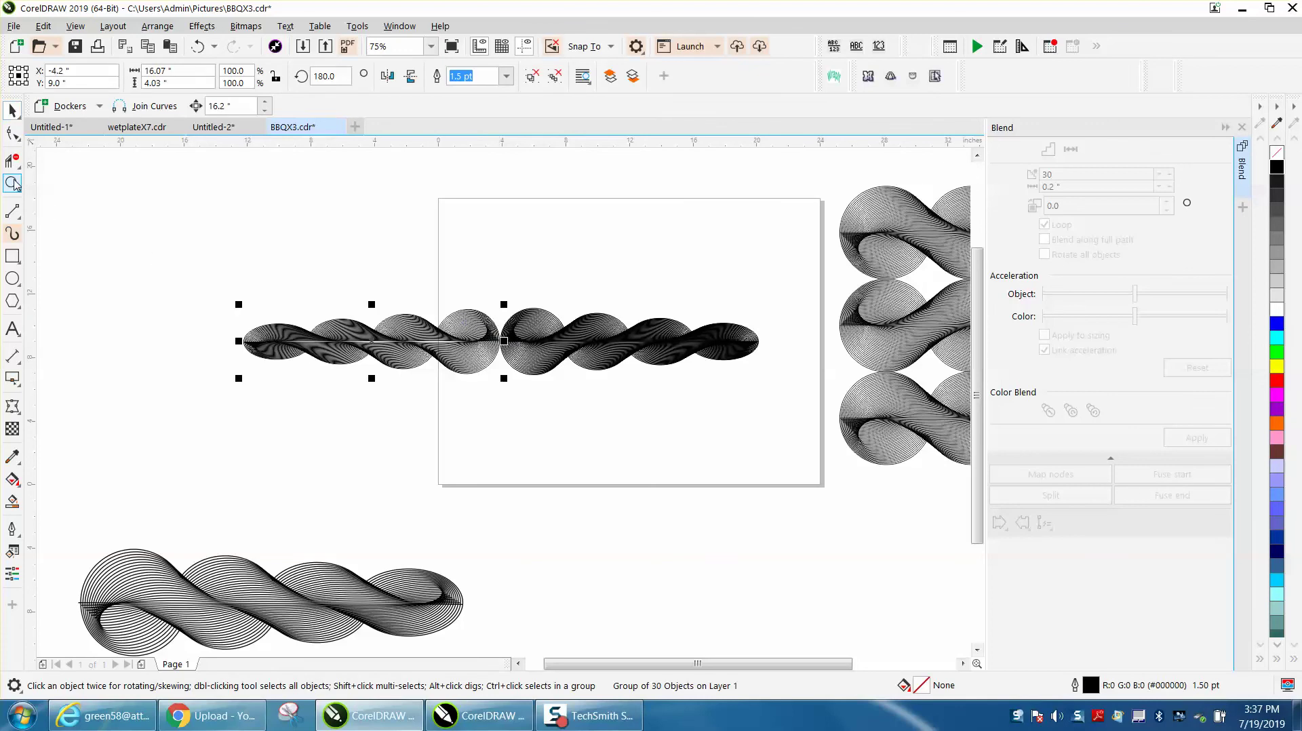
{"action": "left_click", "coordinate": [56, 206]}
{"action": "left_click_drag", "start_coordinate": [147, 310], "coordinate": [187, 269]}
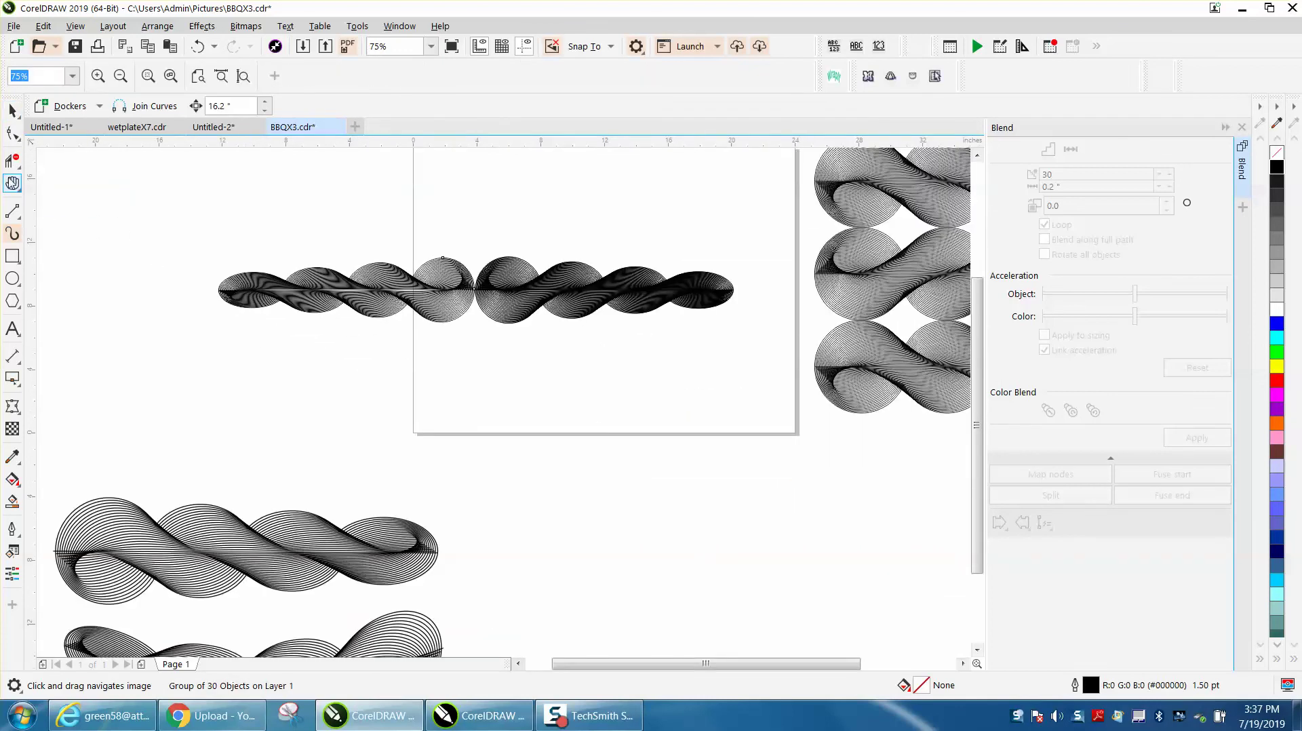